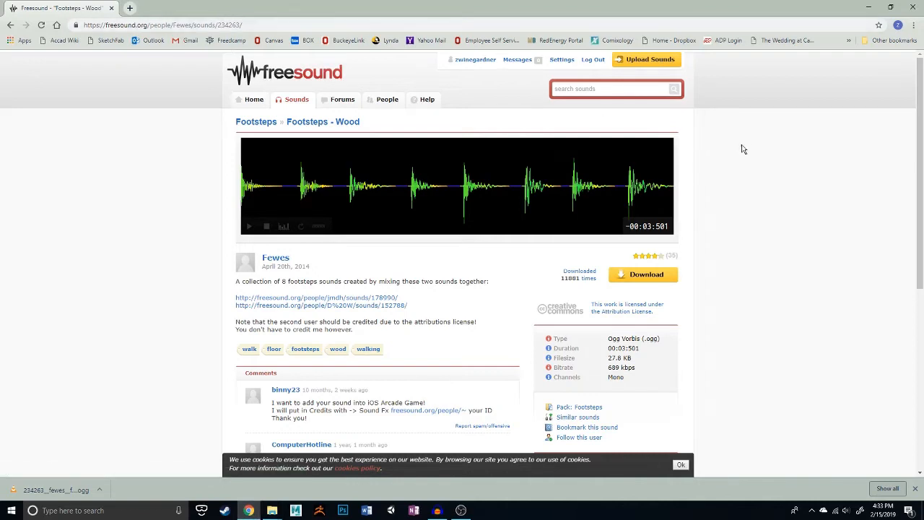
- Search Freesound for "footsteps" and browse the first page of results
left_click(607, 90)
left_click(744, 190)
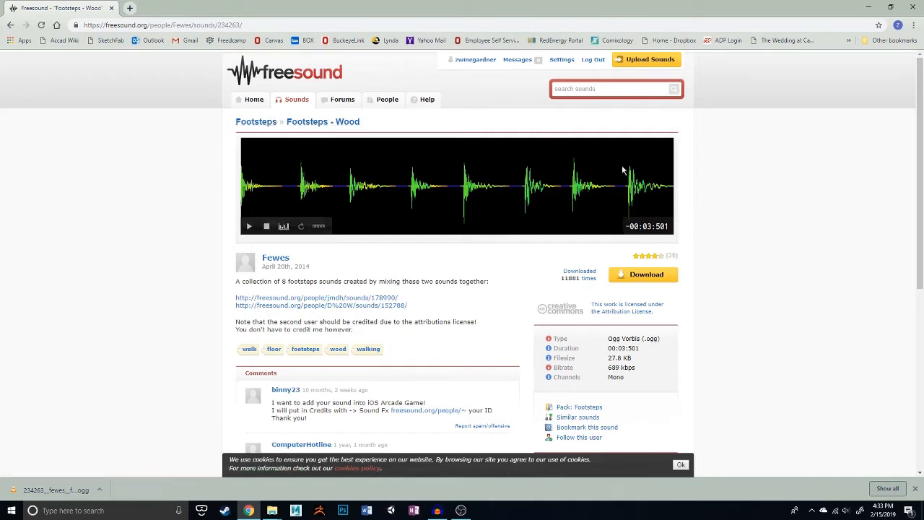
left_click(596, 88)
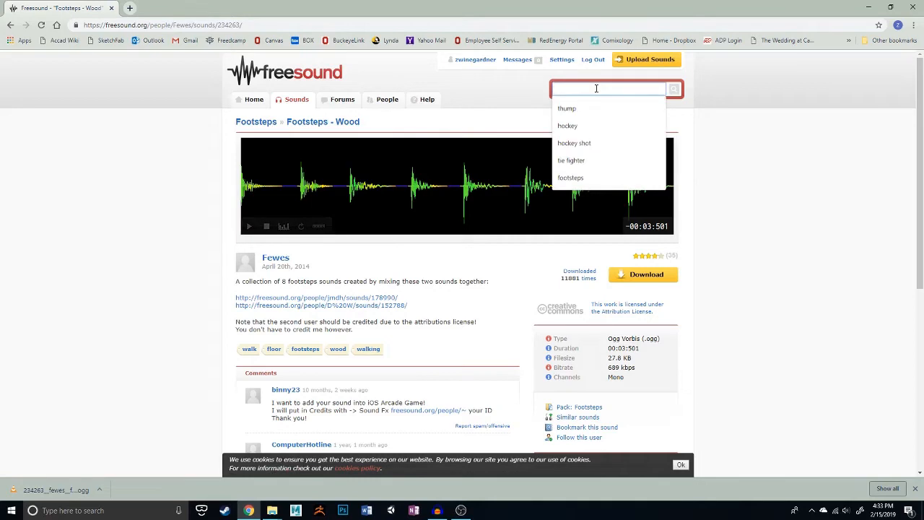
type("foot")
left_click(598, 108)
left_click(673, 90)
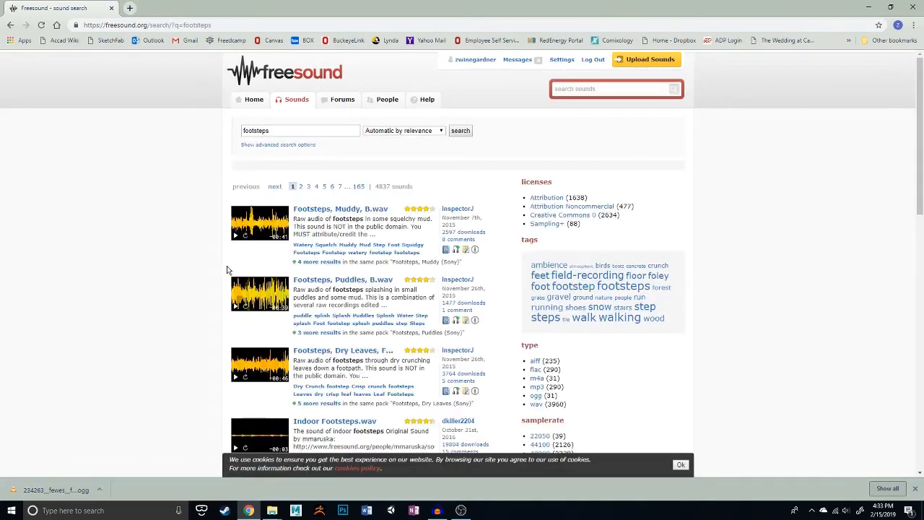
scroll(208, 233, "down", 2)
scroll(208, 237, "down", 2)
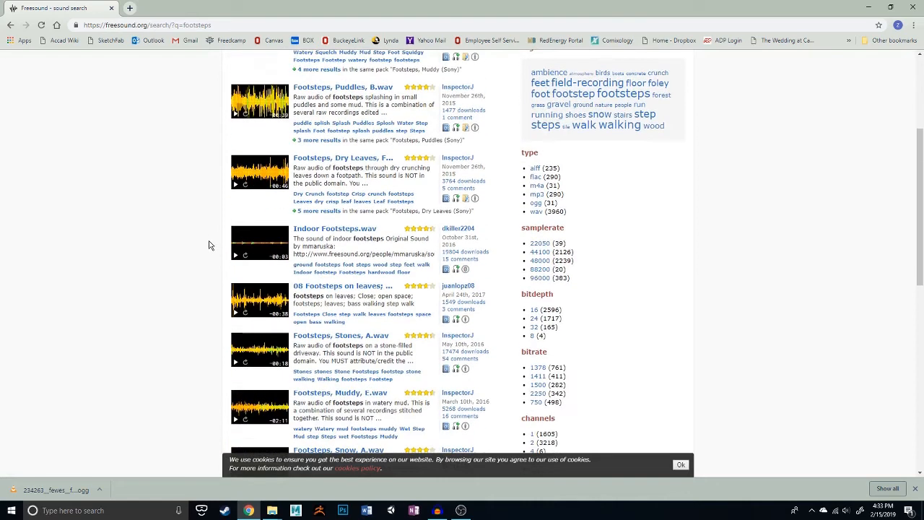
scroll(210, 228, "up", 4)
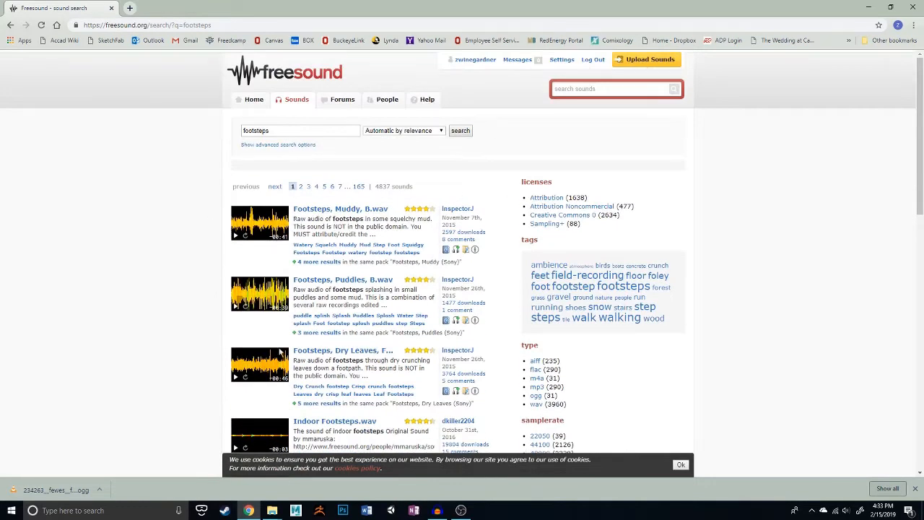
- Switch to Audacity, view Frame4.png from the StarWarsAnimatic folder, and close the image
left_click(437, 511)
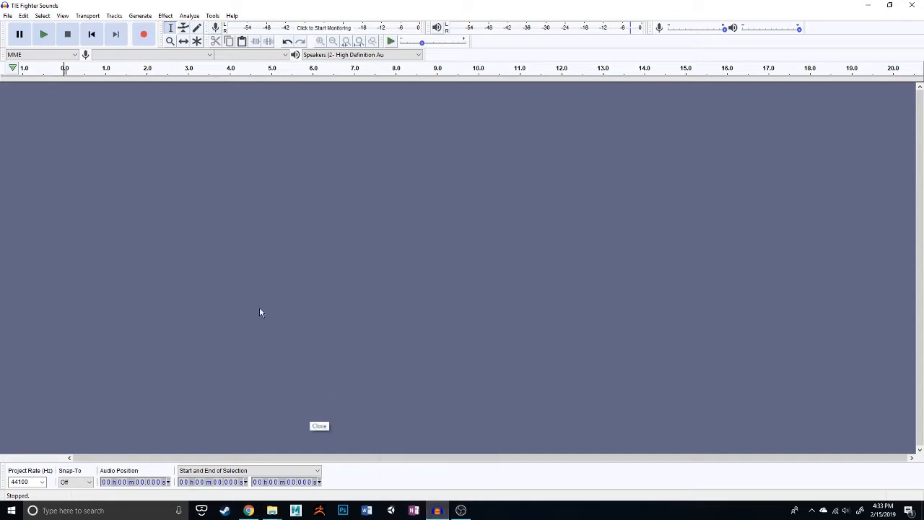
left_click(272, 510)
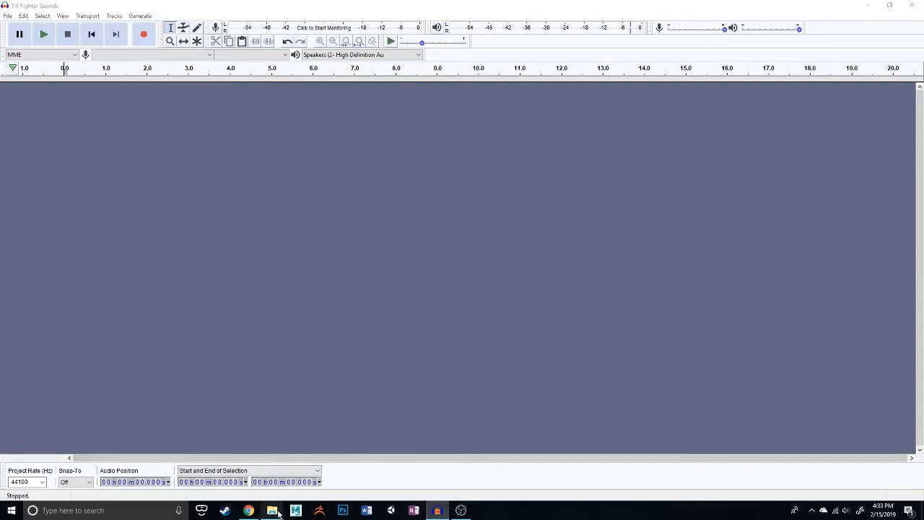
left_click(313, 494)
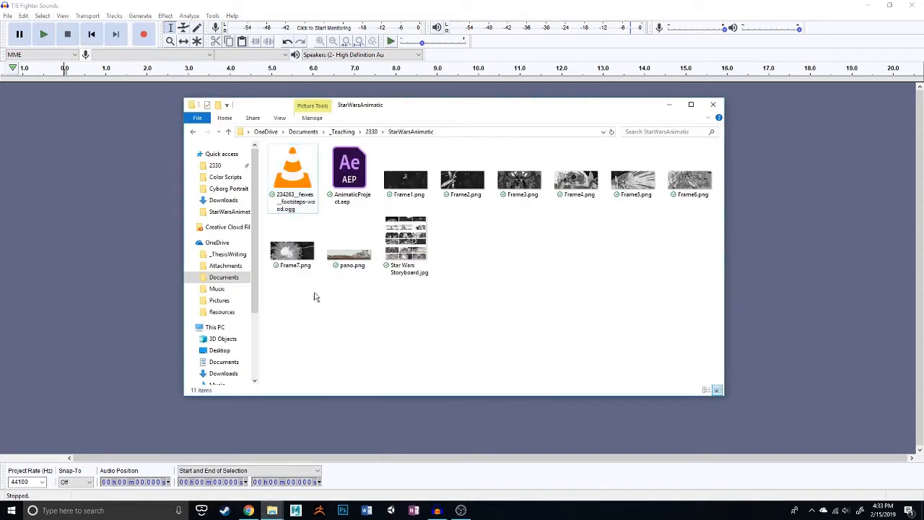
double_click(578, 189)
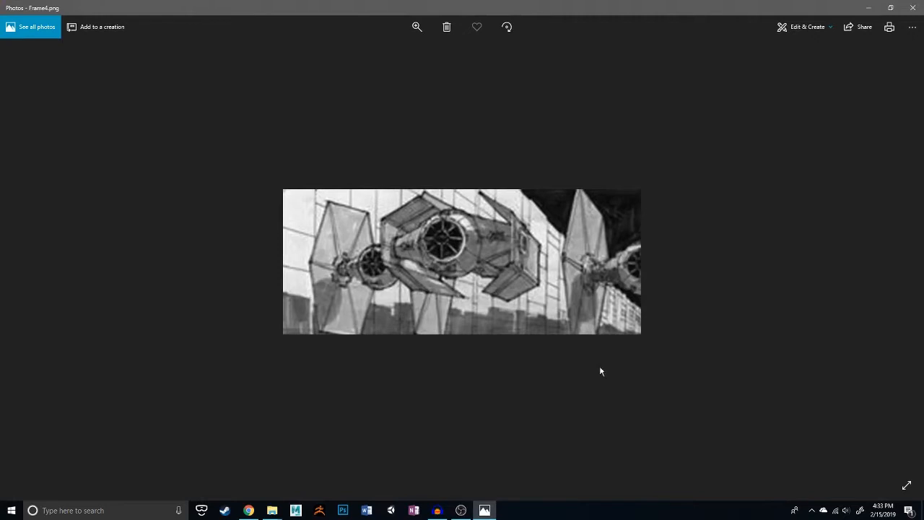
left_click(913, 7)
left_click(454, 312)
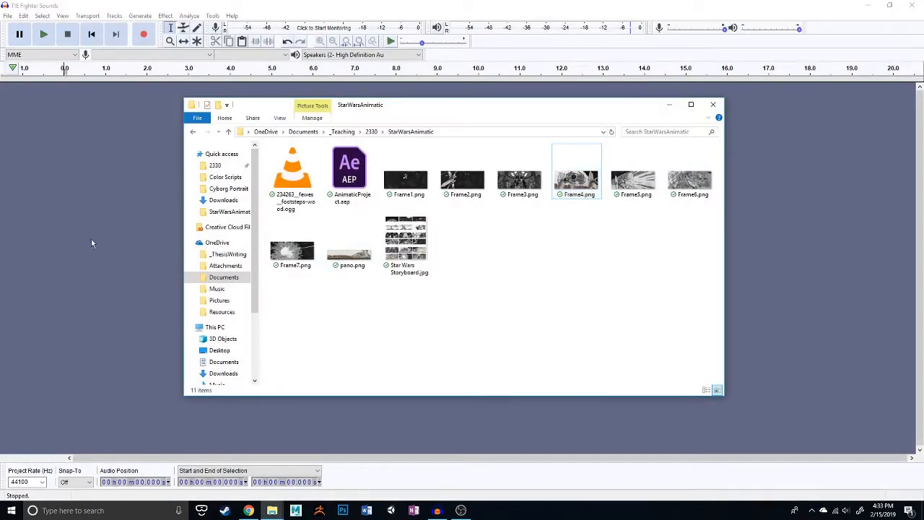
- Import TIE Fighter Sounds.mp3 from the Downloads folder into the empty Audacity project
left_click(225, 202)
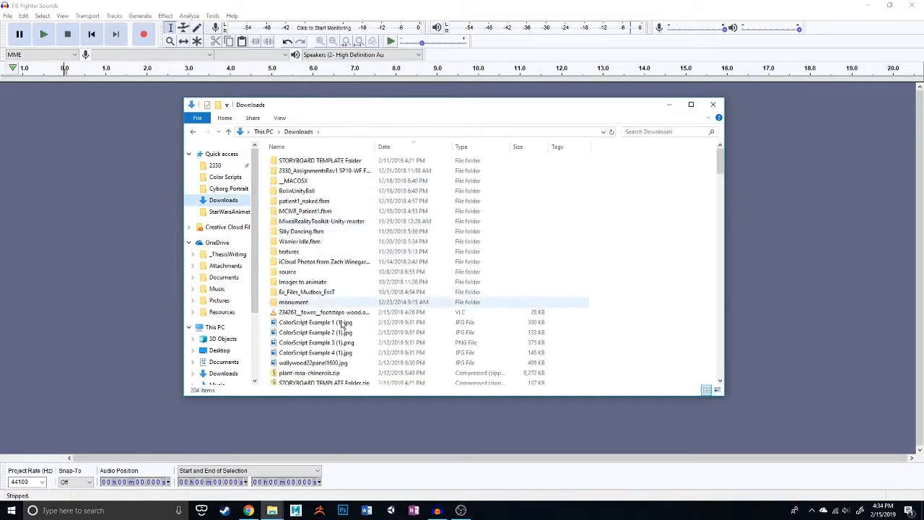
scroll(318, 325, "down", 3)
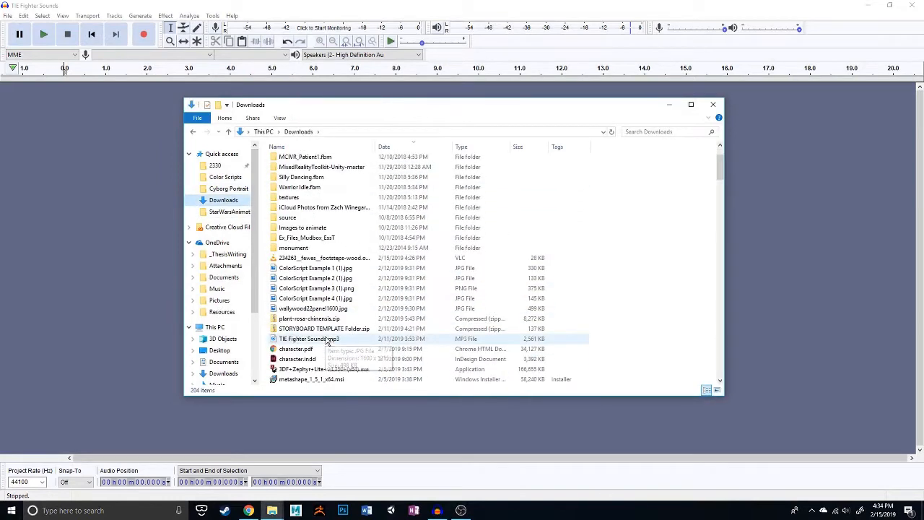
left_click_drag(310, 308, 137, 318)
left_click(669, 105)
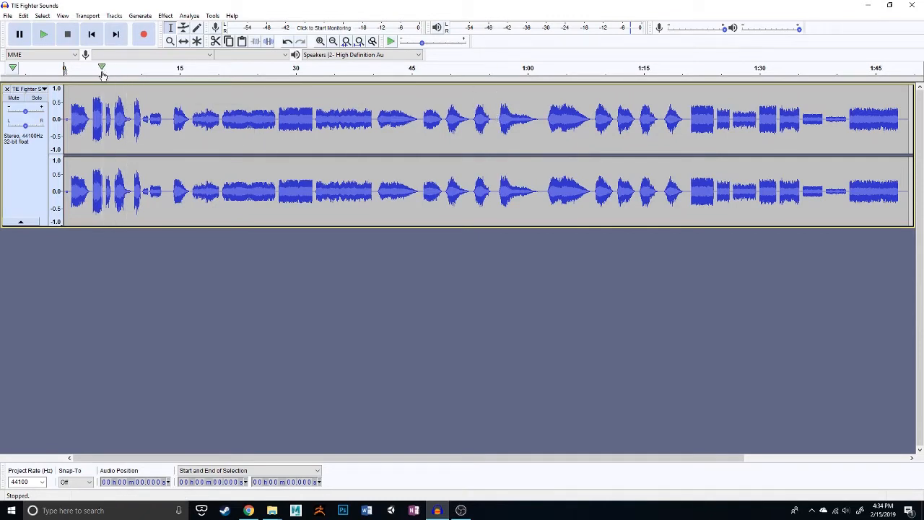
- Audition the imported track from about 6.5 seconds in at different gain levels, and leave its gain above the default
left_click_drag(25, 111, 21, 111)
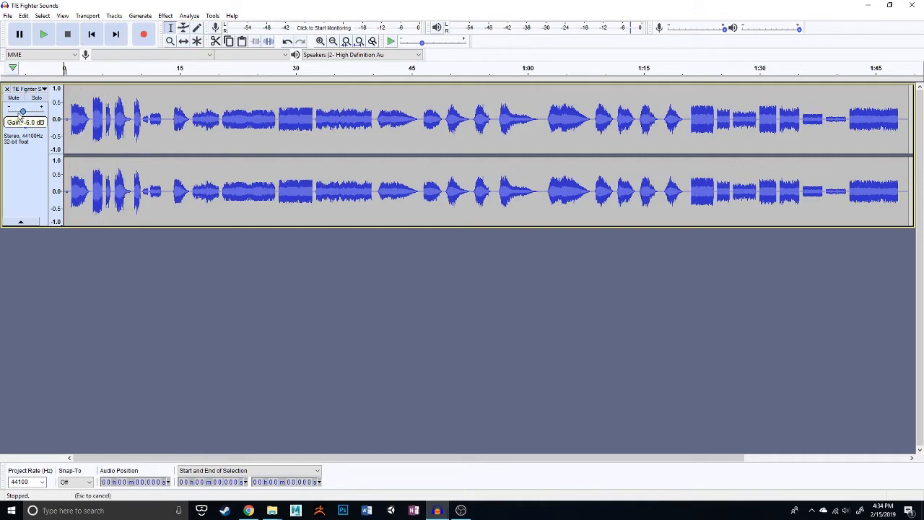
left_click(115, 70)
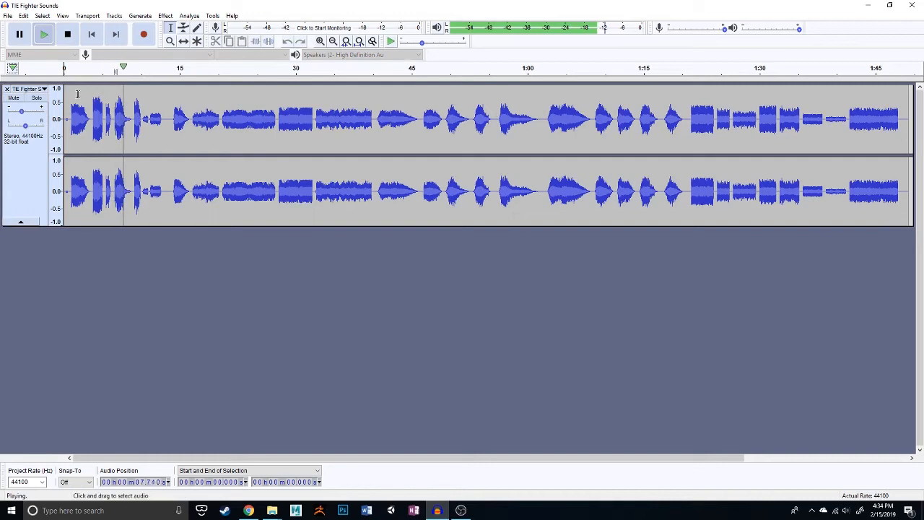
left_click_drag(22, 111, 30, 115)
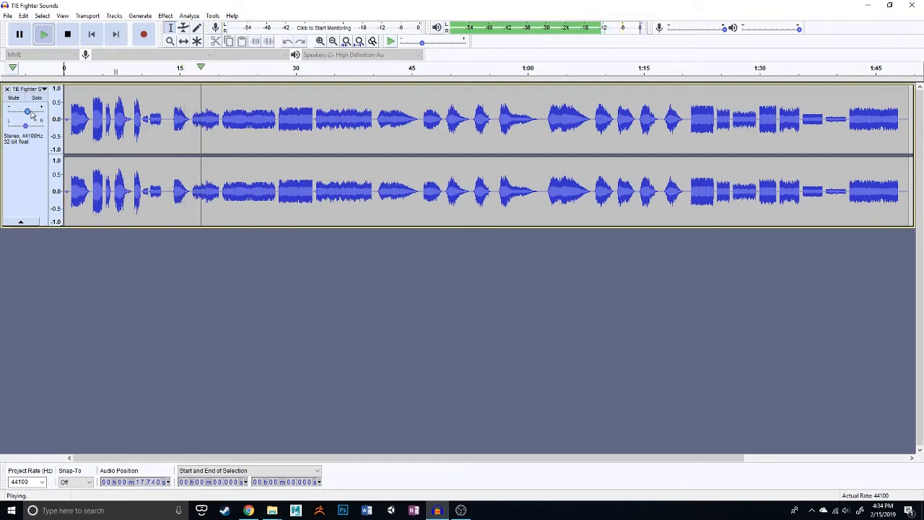
left_click(68, 35)
left_click_drag(27, 111, 32, 112)
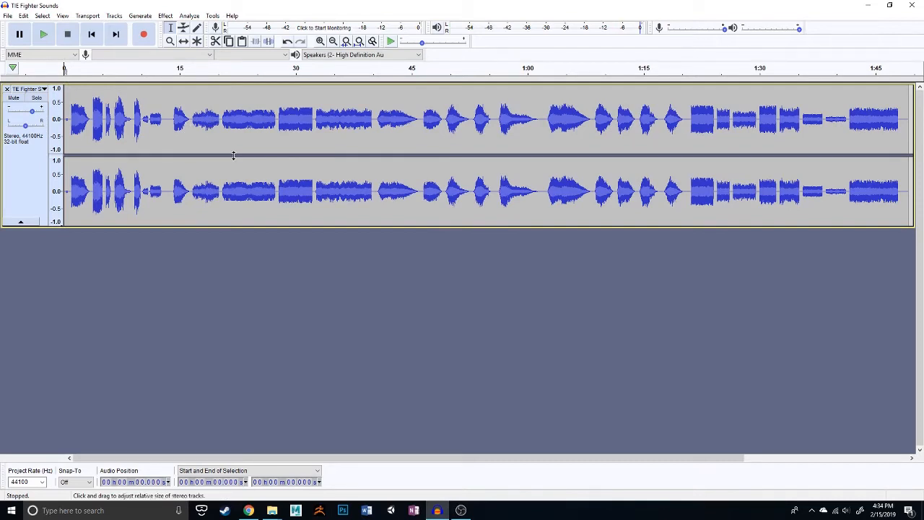
- Examine the track's waveform at several zoom levels, ending on the section from about 14 to 41 seconds
key("ctrl+1")
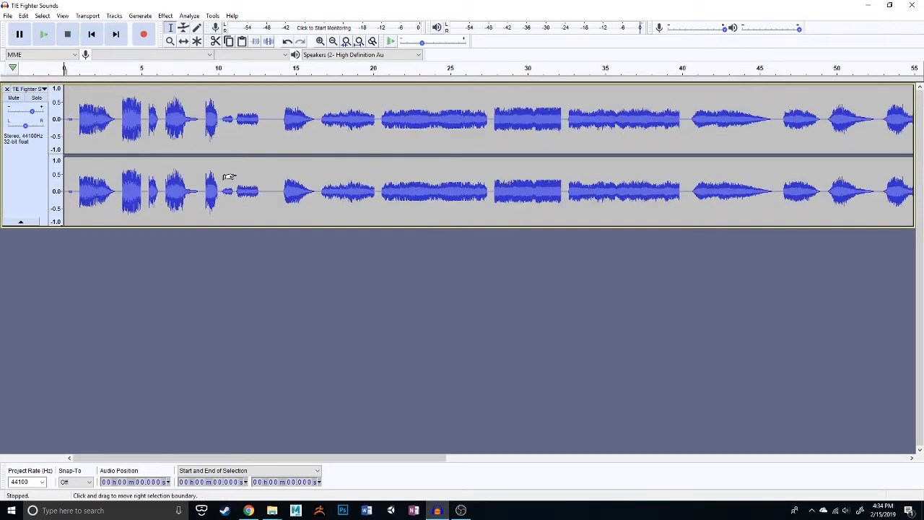
key("ctrl+1")
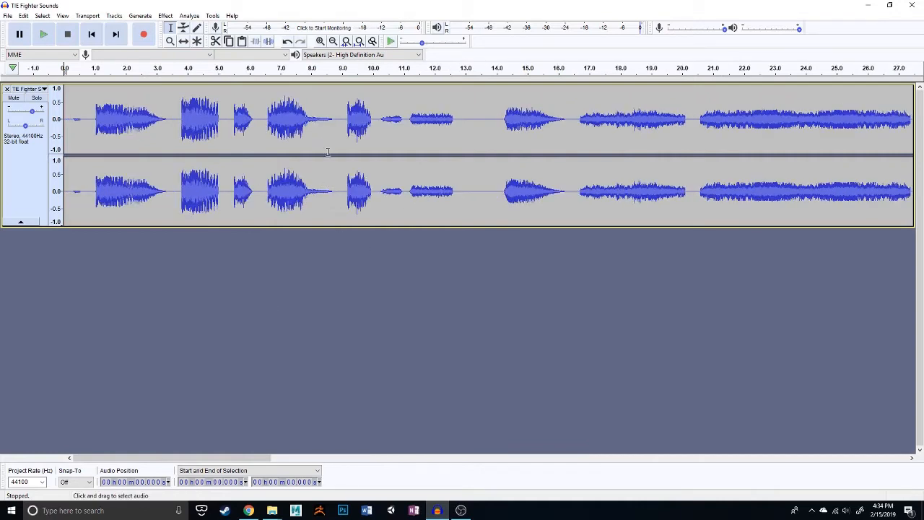
scroll(309, 167, "up", 2)
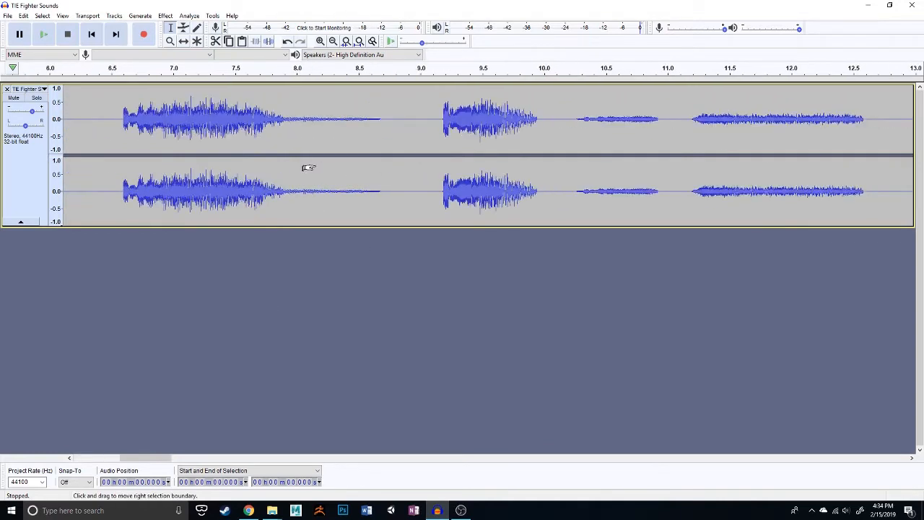
scroll(309, 167, "down", 2)
scroll(309, 167, "down", 2)
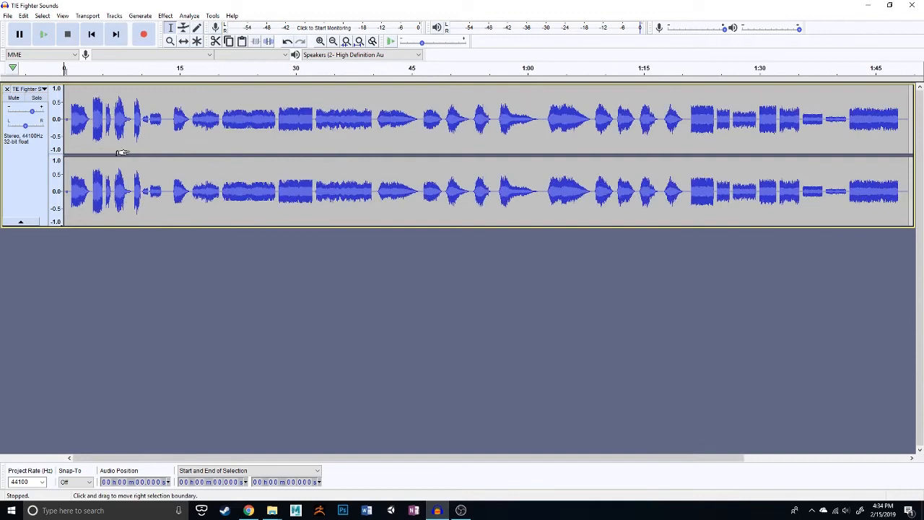
scroll(198, 119, "up", 1)
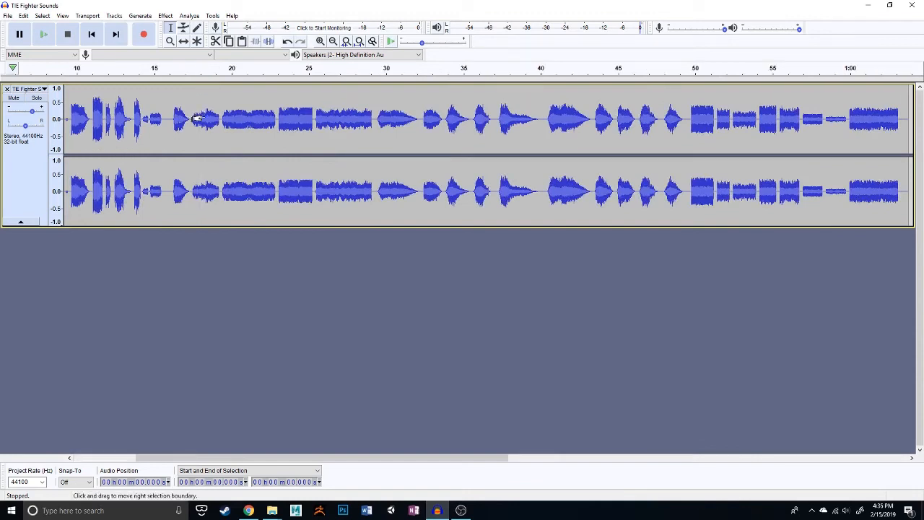
scroll(198, 121, "up", 1)
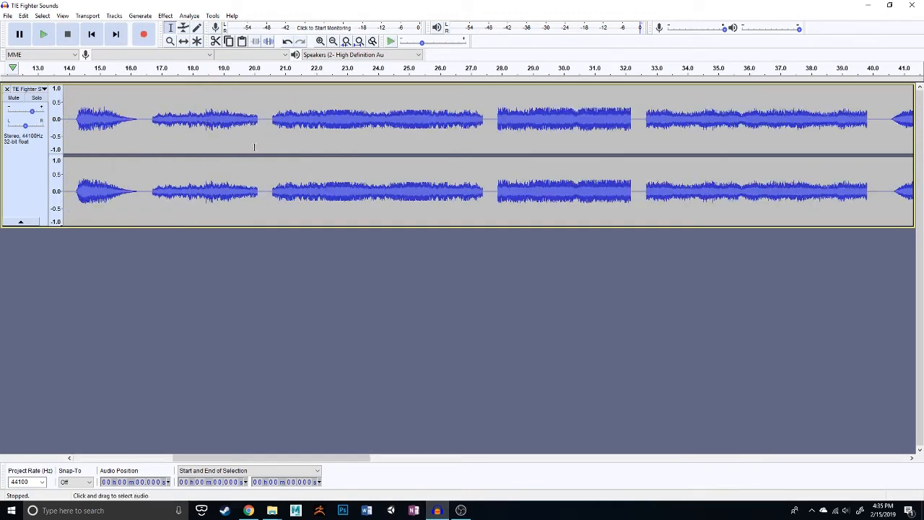
left_click(171, 31)
left_click_drag(198, 115, 268, 118)
left_click_drag(165, 119, 214, 119)
left_click_drag(271, 115, 247, 137)
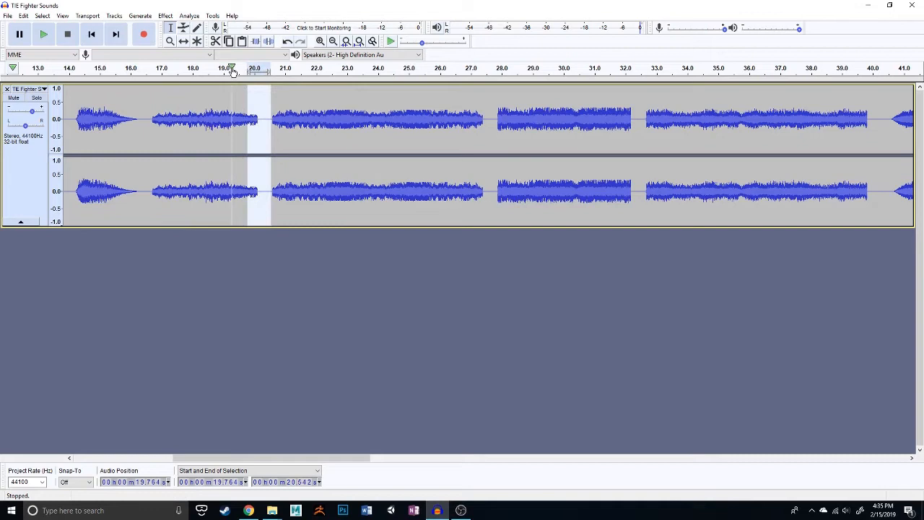
left_click_drag(145, 115, 107, 114)
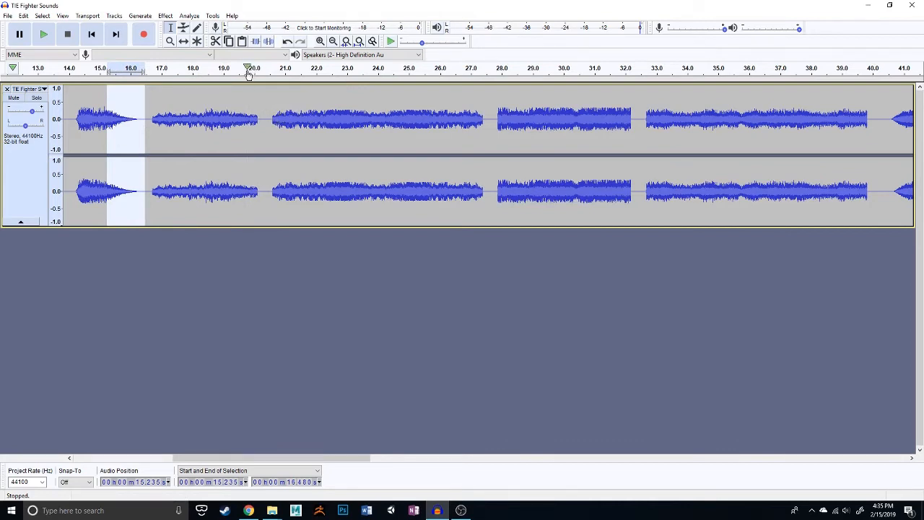
- Copy the sound between about 16.57 and 20.32 seconds and paste it into a new stereo track
left_click_drag(265, 120, 149, 155)
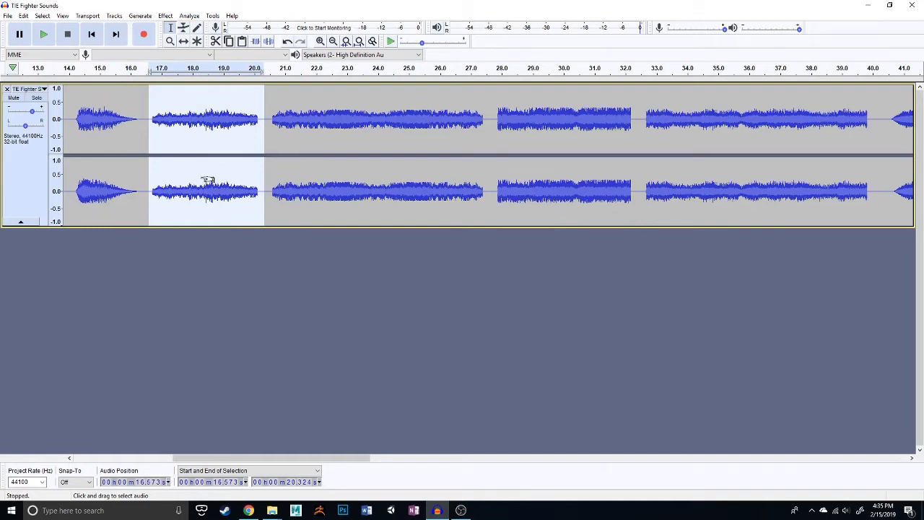
left_click(407, 344)
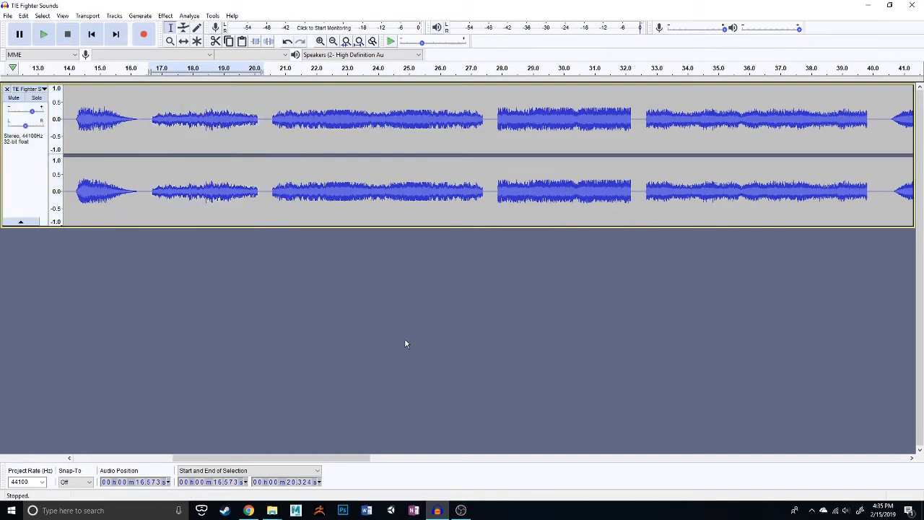
key("ctrl+v")
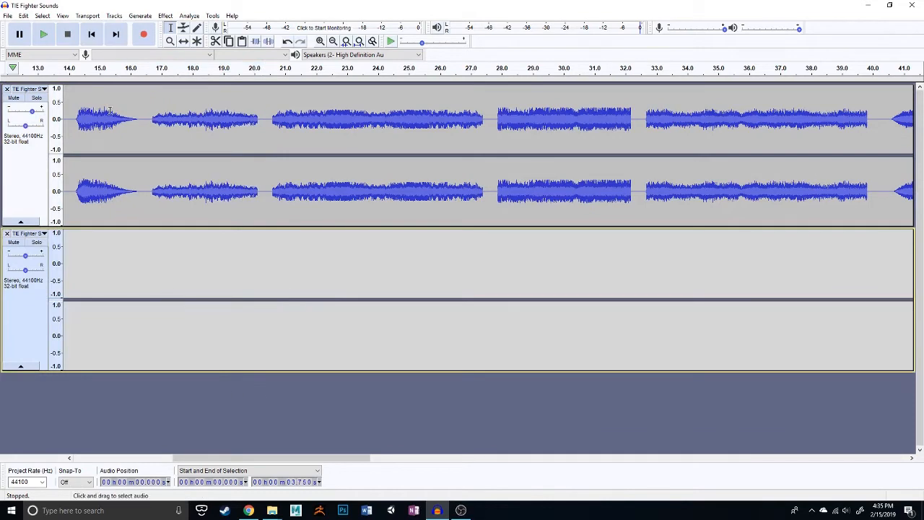
- Mute the original track, solo the pasted clip's track, and play it from the start while raising its gain
left_click_drag(214, 278, 29, 405)
left_click_drag(123, 459, 83, 445)
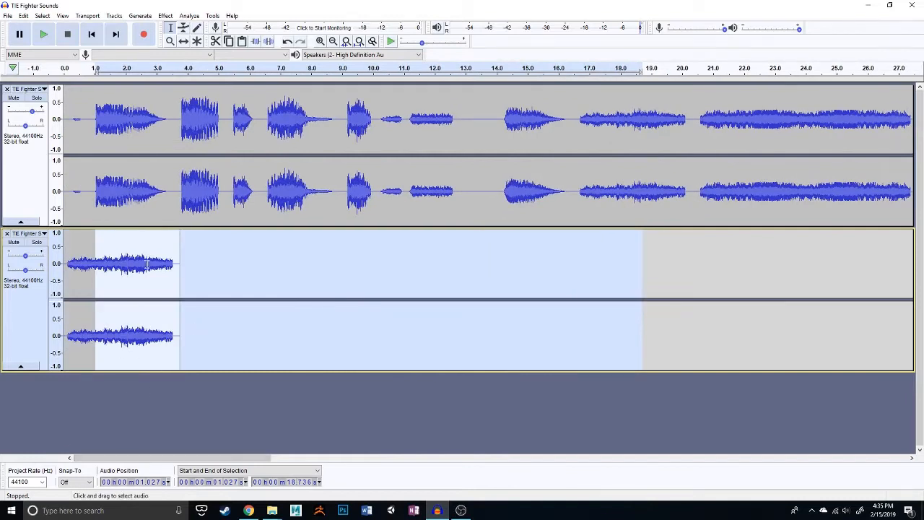
left_click(152, 401)
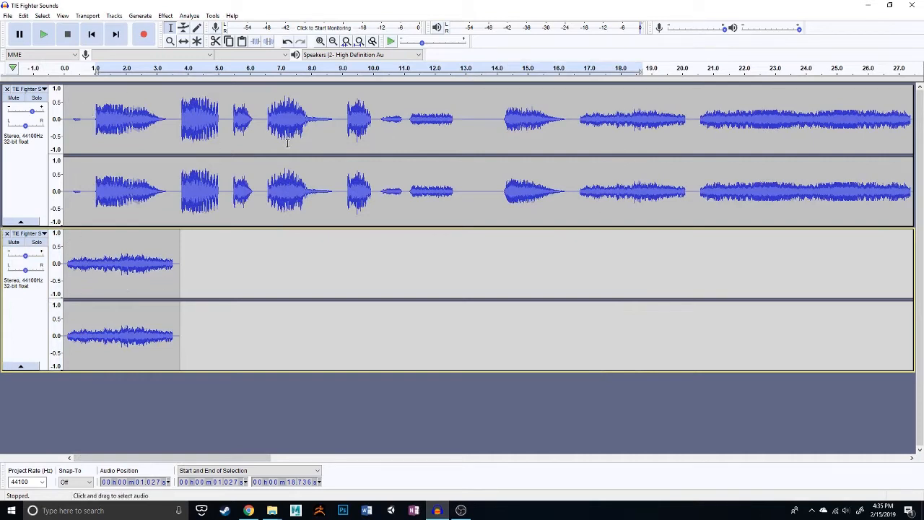
left_click(14, 99)
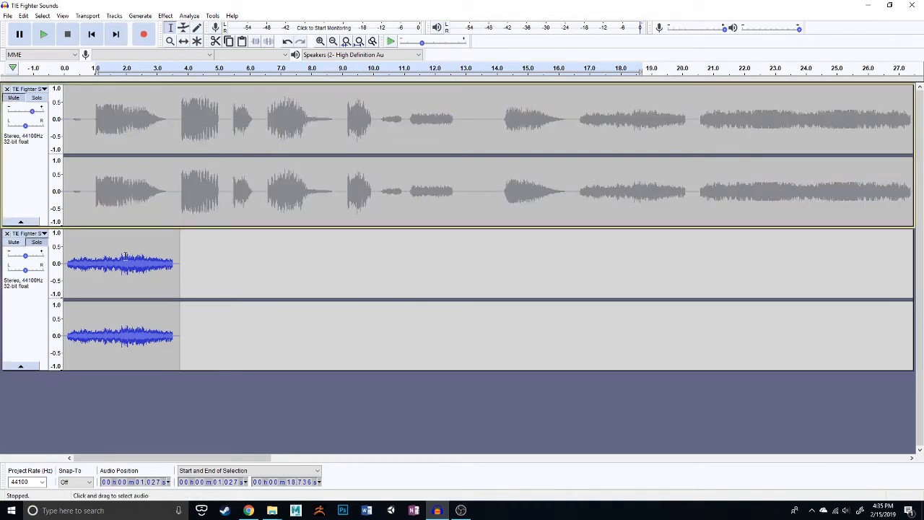
left_click(91, 34)
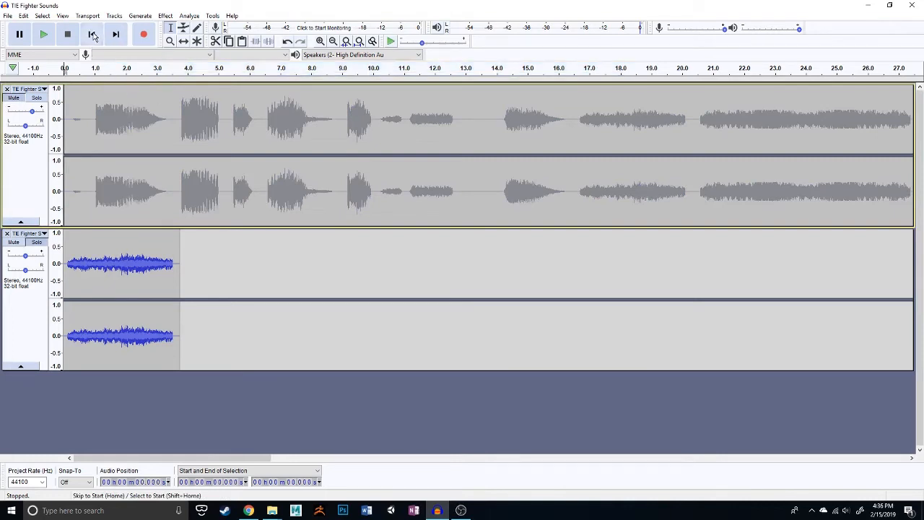
left_click(44, 36)
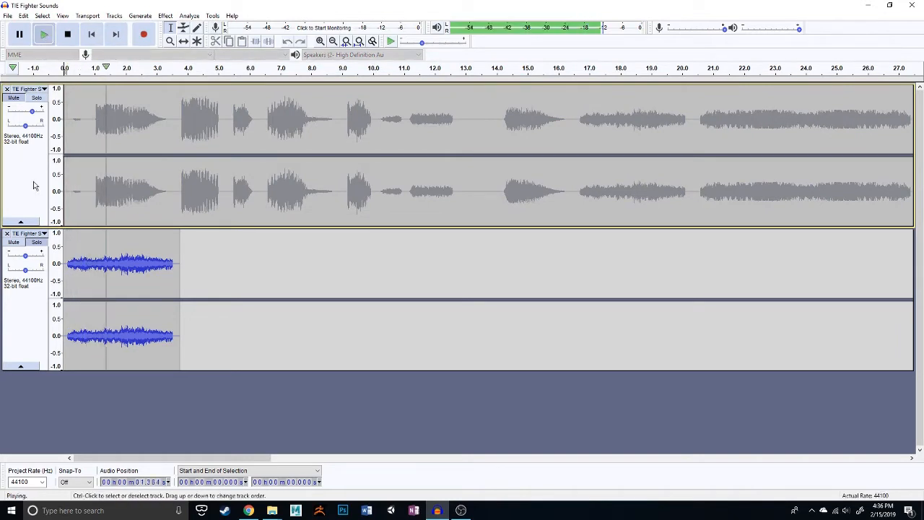
left_click_drag(25, 256, 30, 257)
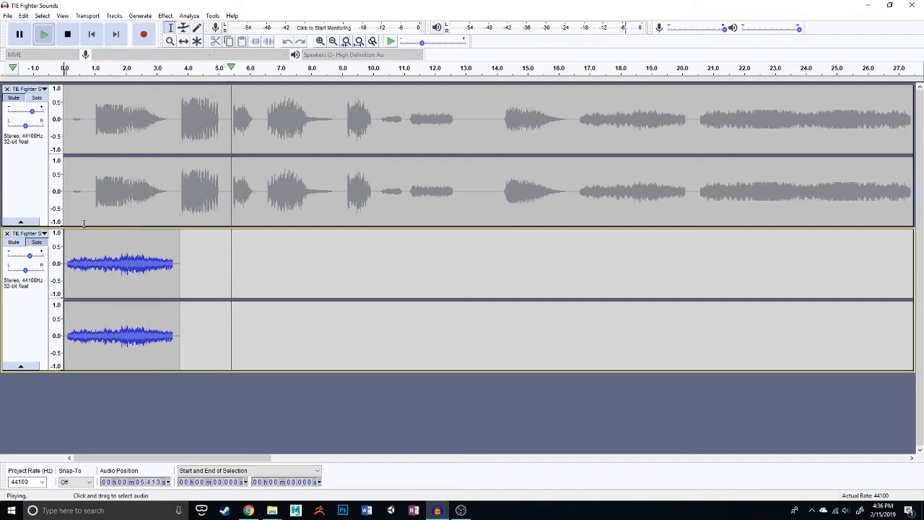
left_click(97, 42)
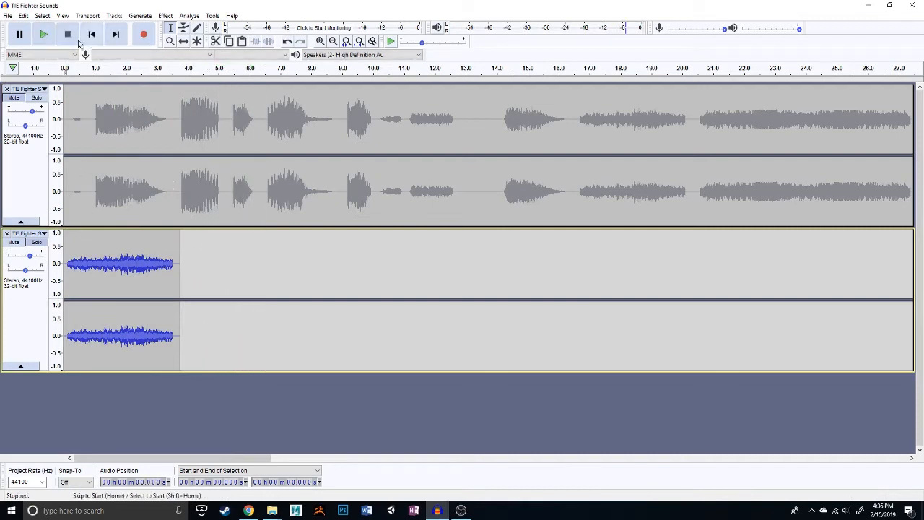
- Set the system volume to 13 and play the pasted clip from the start
key("XF86AudioRaiseVolume")
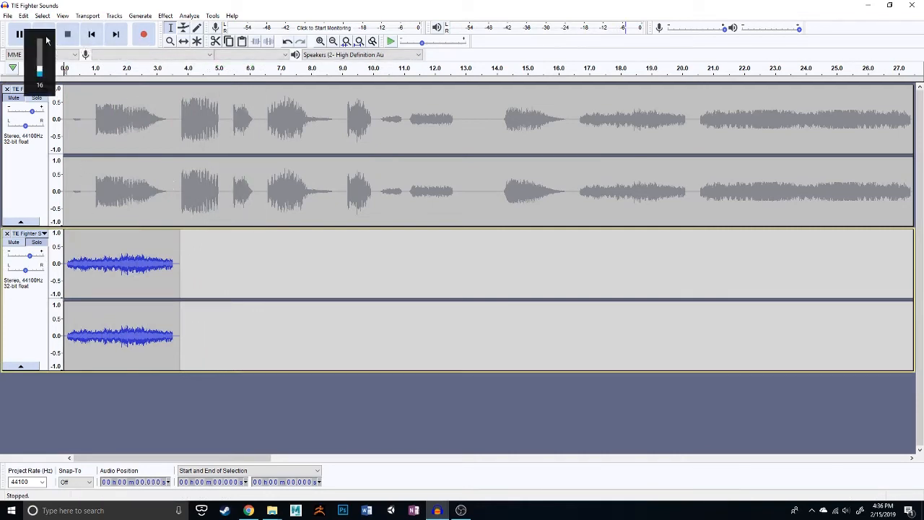
left_click_drag(39, 41, 40, 70)
left_click(239, 268)
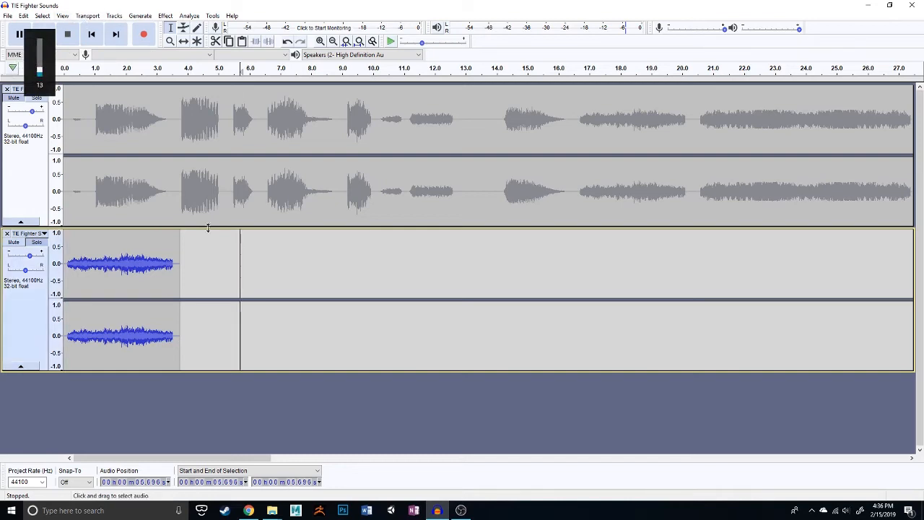
left_click(92, 37)
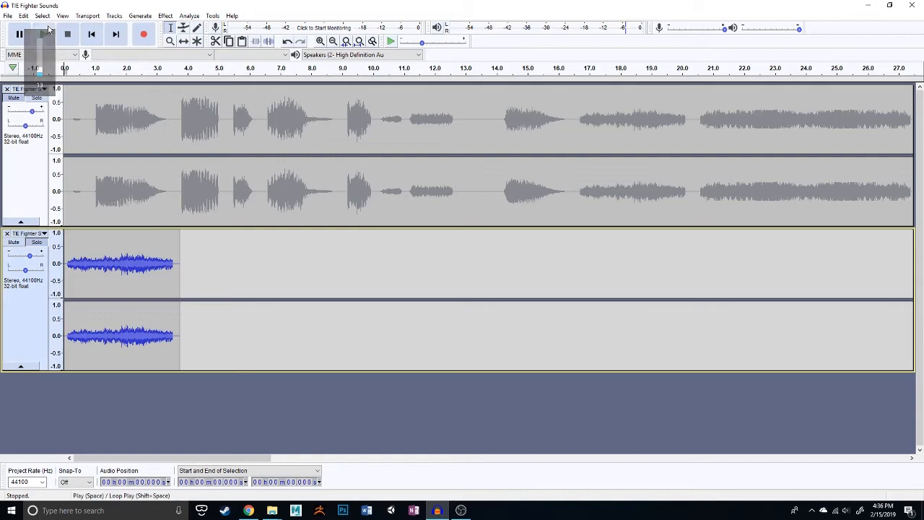
left_click(46, 34)
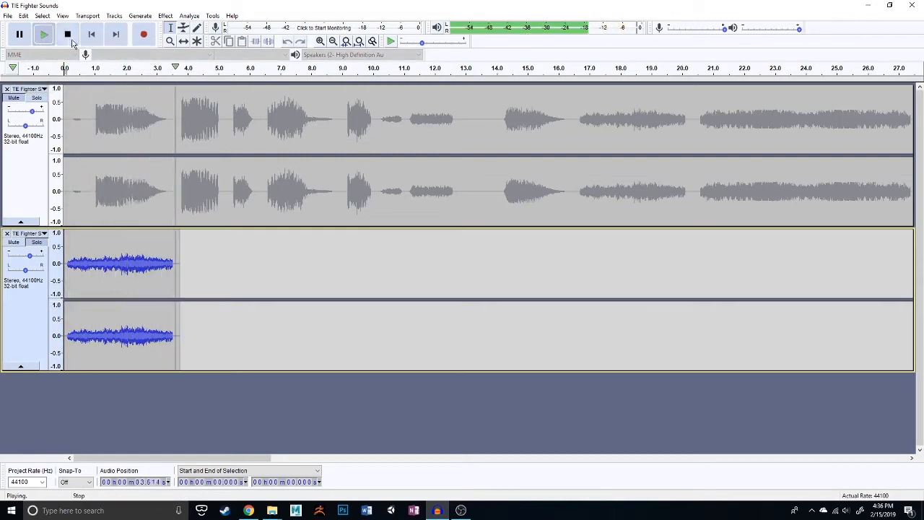
left_click(67, 34)
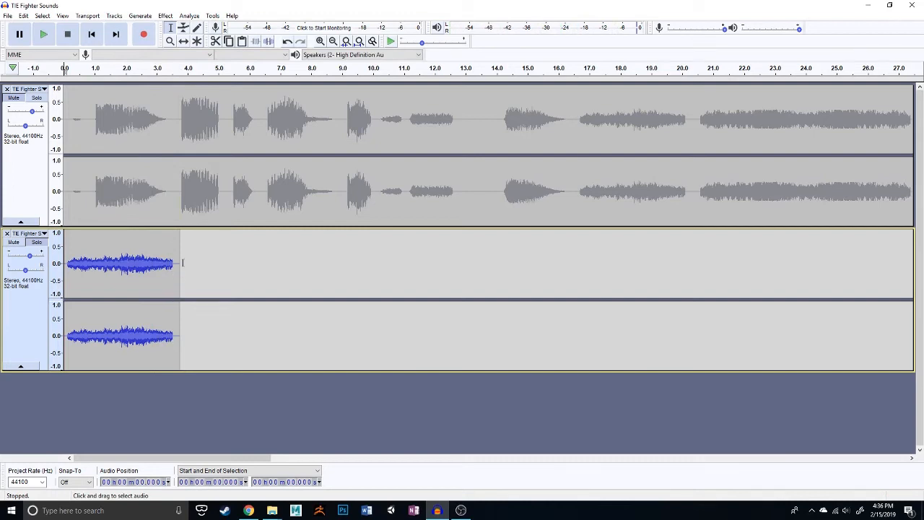
- Fade out the pasted clip between about 2.21 and 3.14 seconds and delete the leftover sound between about 3.14 and 3.62 seconds
left_click(132, 262)
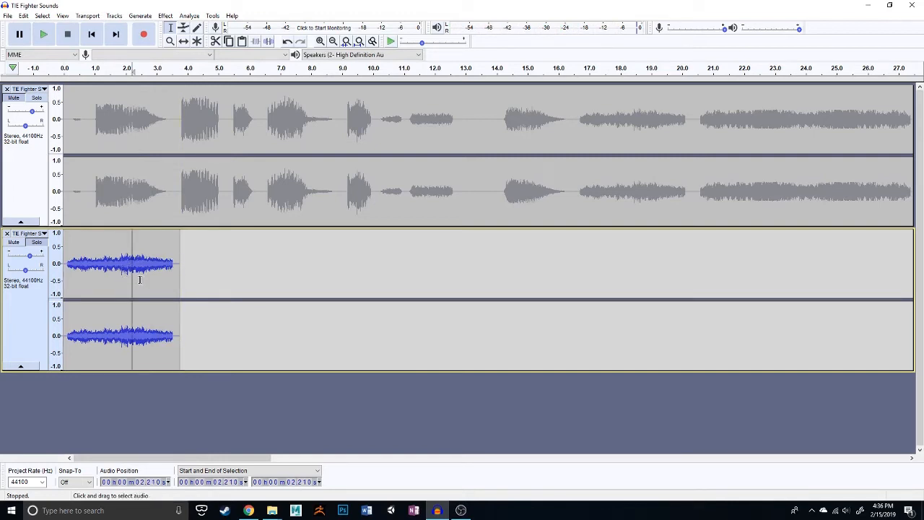
left_click_drag(132, 278, 153, 283)
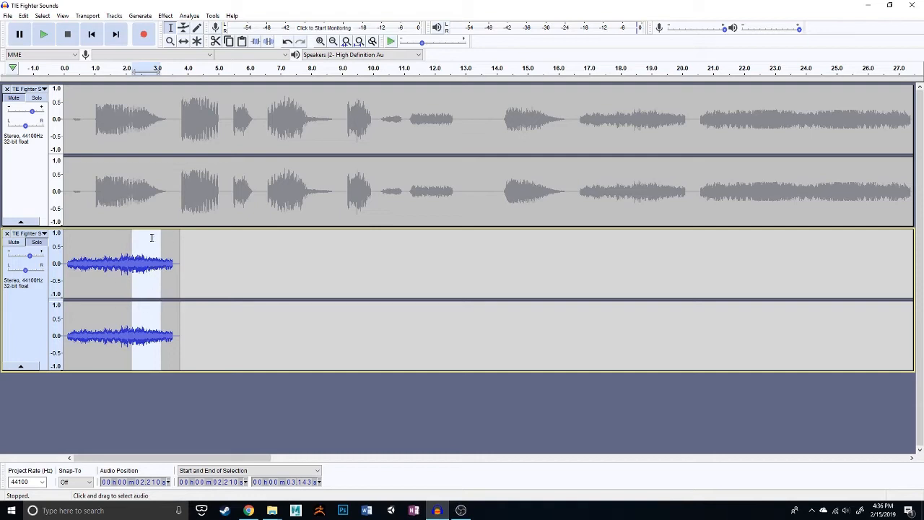
left_click(166, 16)
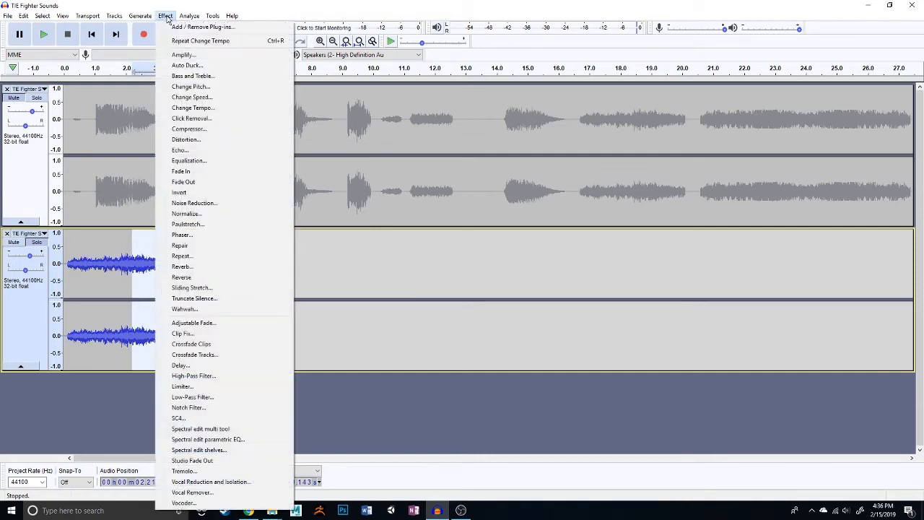
left_click(181, 185)
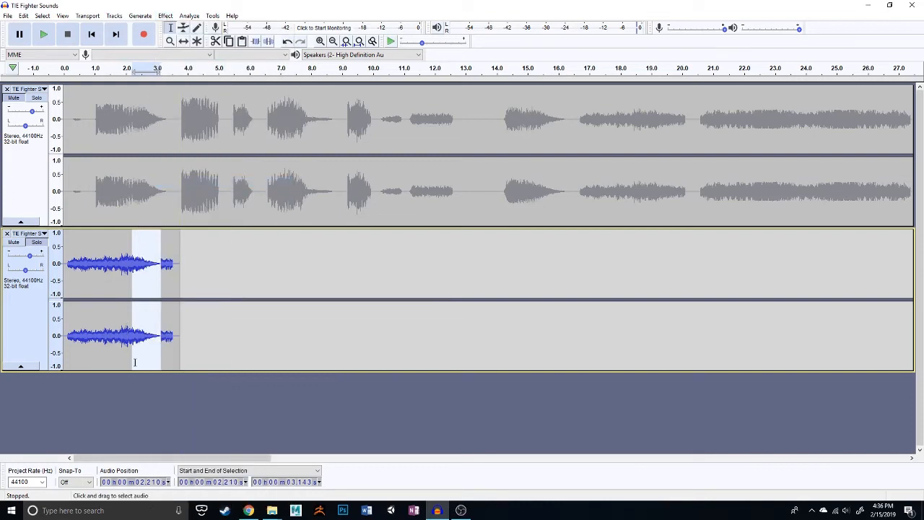
scroll(133, 328, "up", 2)
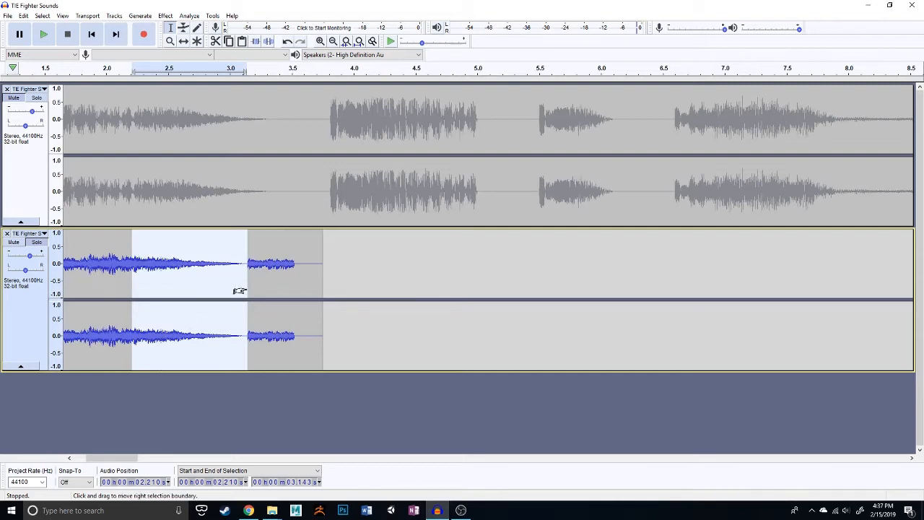
left_click_drag(137, 289, 314, 304)
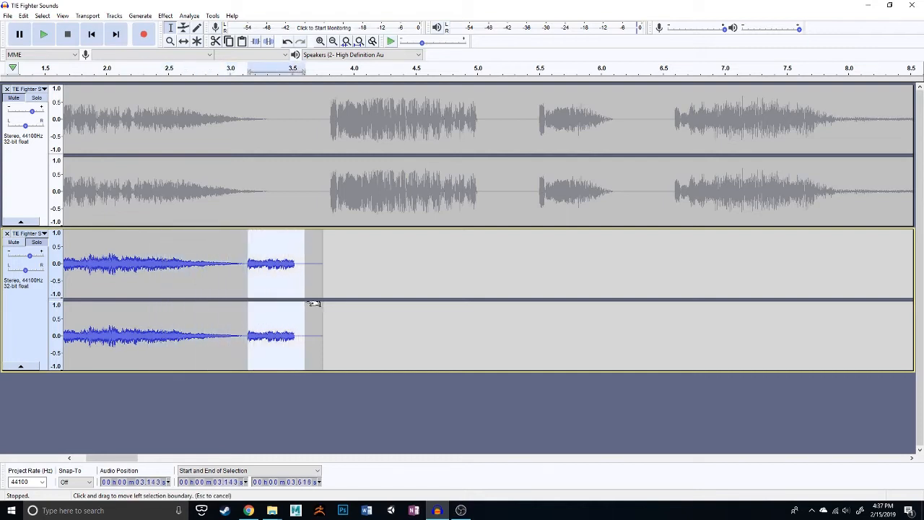
key("Delete")
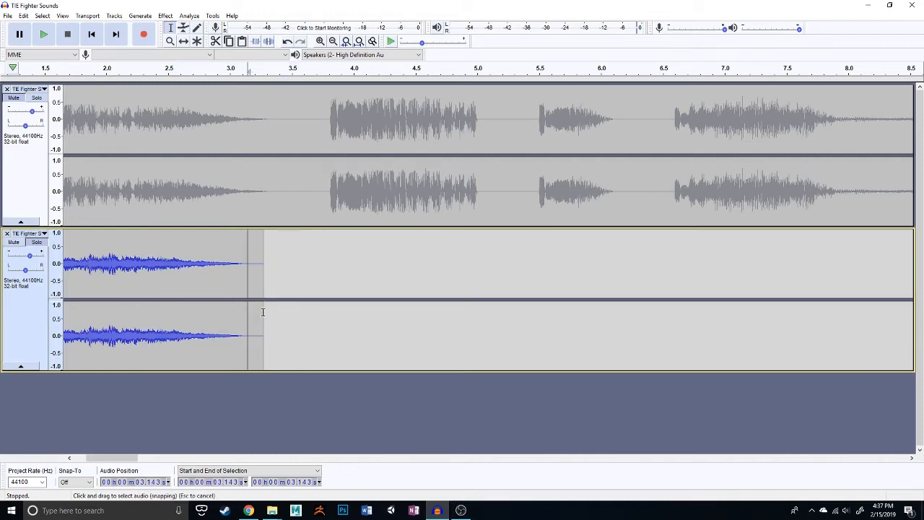
- Play the faded and trimmed clip from the start to check its ending
key("ctrl+3")
left_click(92, 34)
left_click(44, 34)
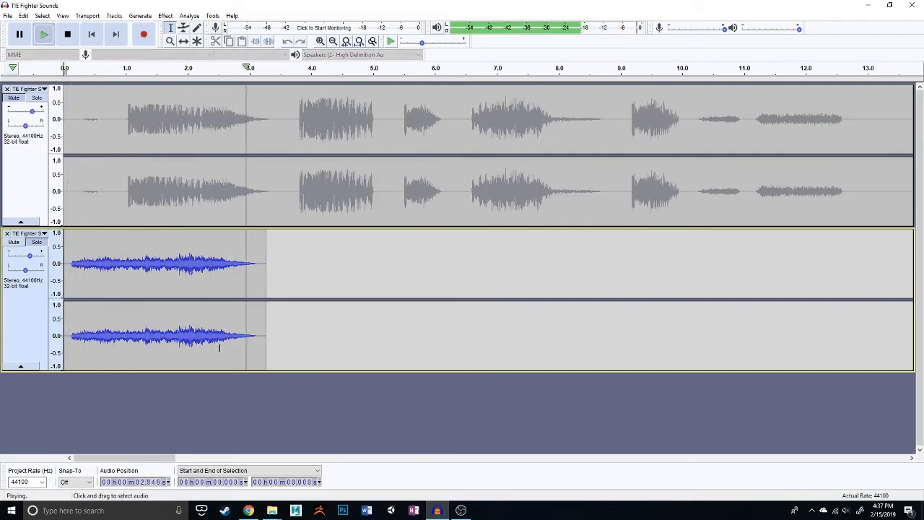
key("space")
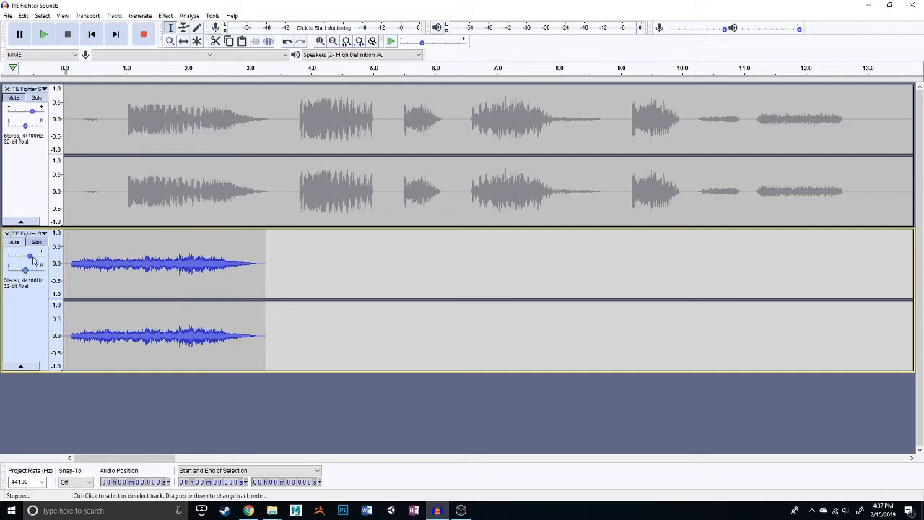
left_click(8, 16)
mouse_move(51, 94)
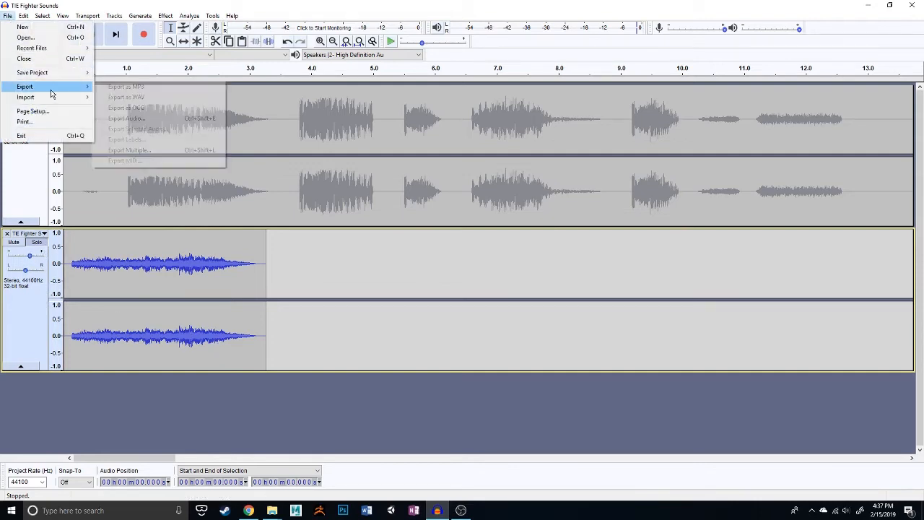
left_click(146, 97)
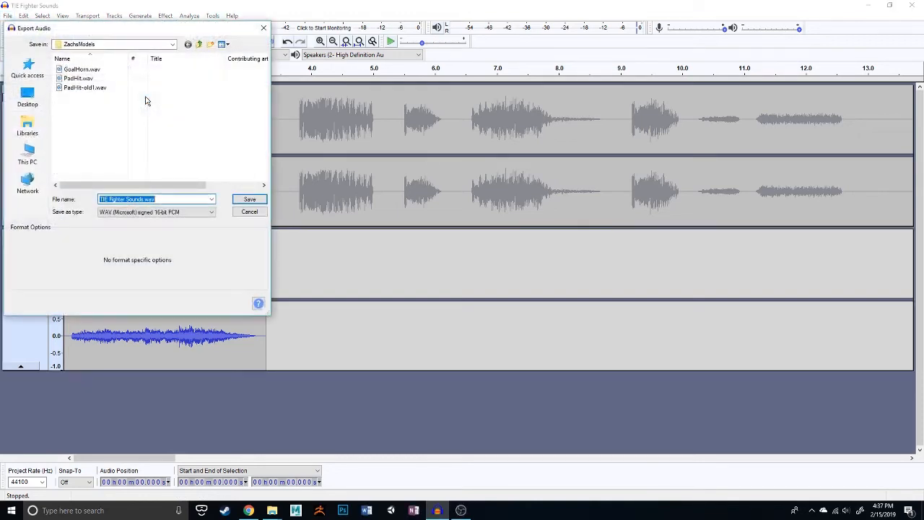
left_click_drag(132, 31, 185, 80)
left_click(223, 94)
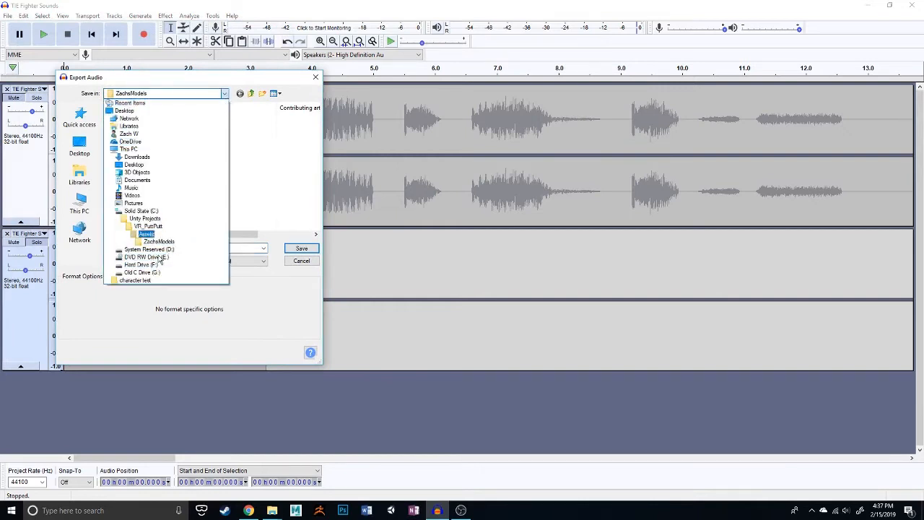
left_click(264, 138)
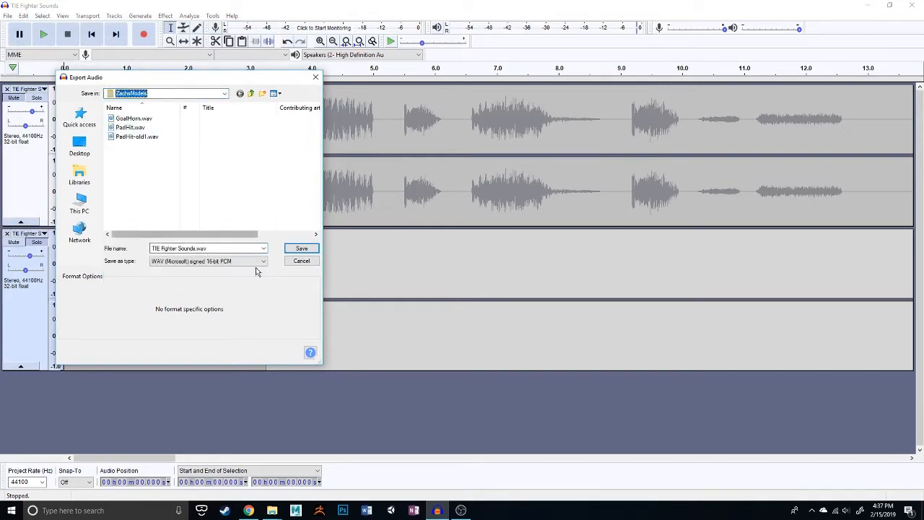
left_click(316, 77)
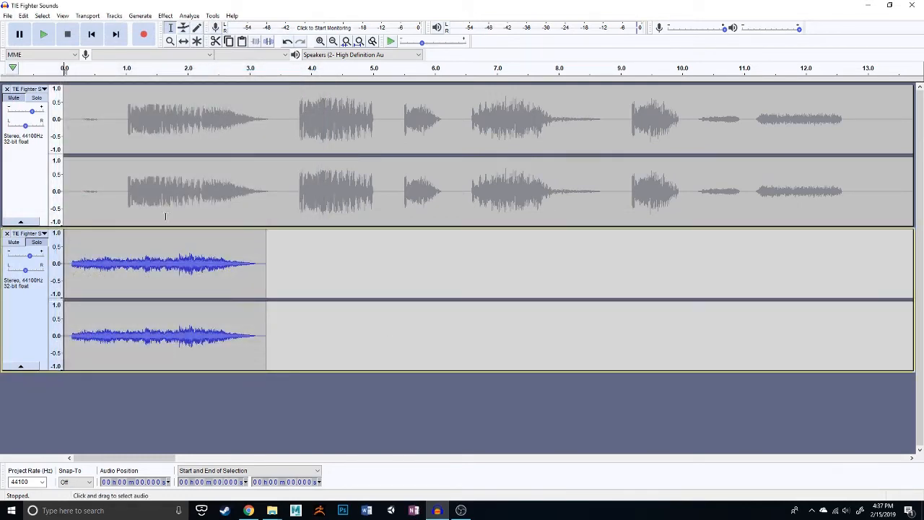
- Remove the faded clip's track and import 234263__fewes__footsteps-wood.ogg from the StarWarsAnimatic folder inside 2330
left_click(7, 234)
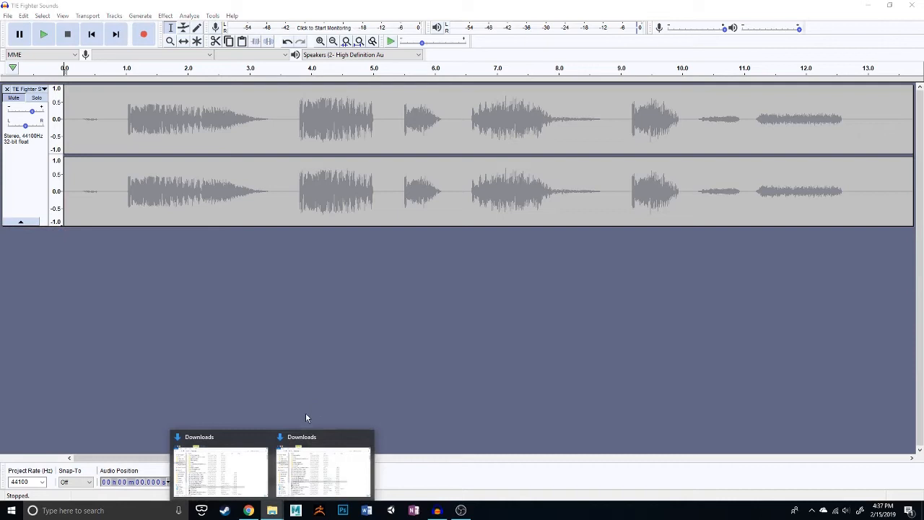
left_click(366, 437)
left_click(253, 462)
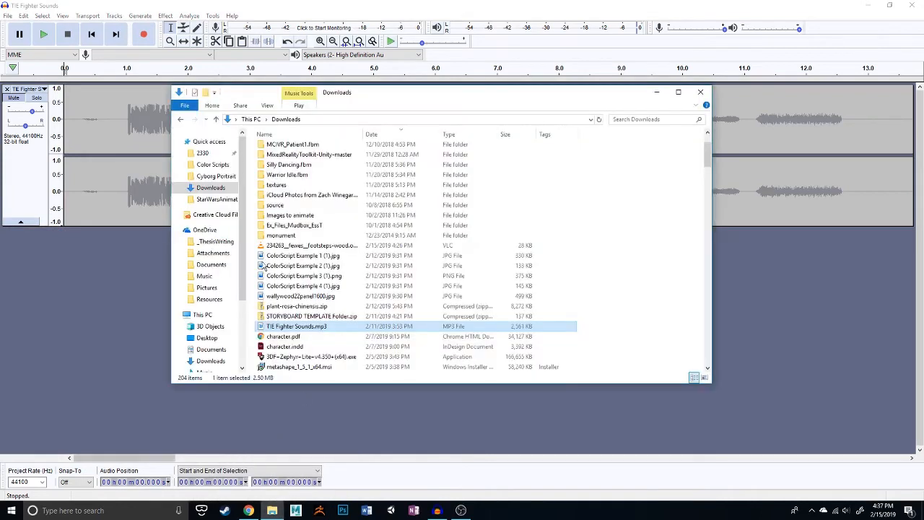
left_click(201, 153)
left_click(300, 181)
double_click(299, 181)
left_click_drag(280, 165, 127, 351)
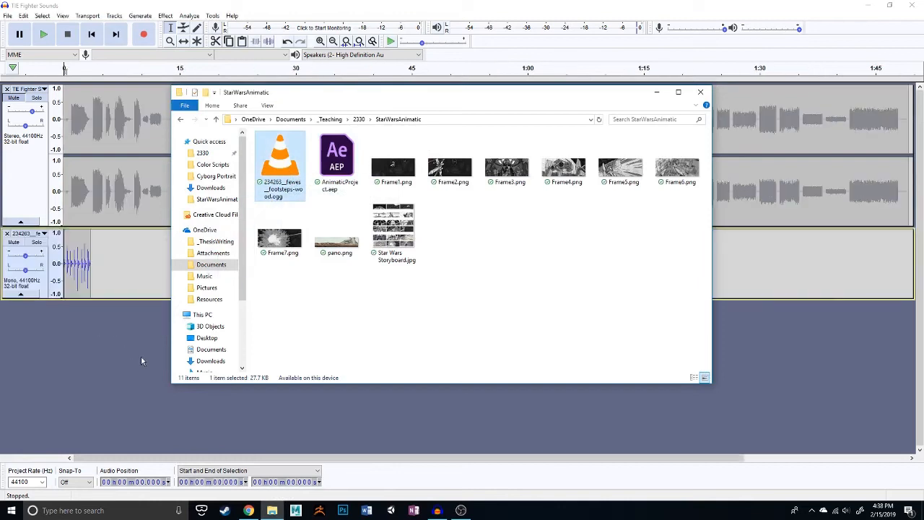
left_click(126, 351)
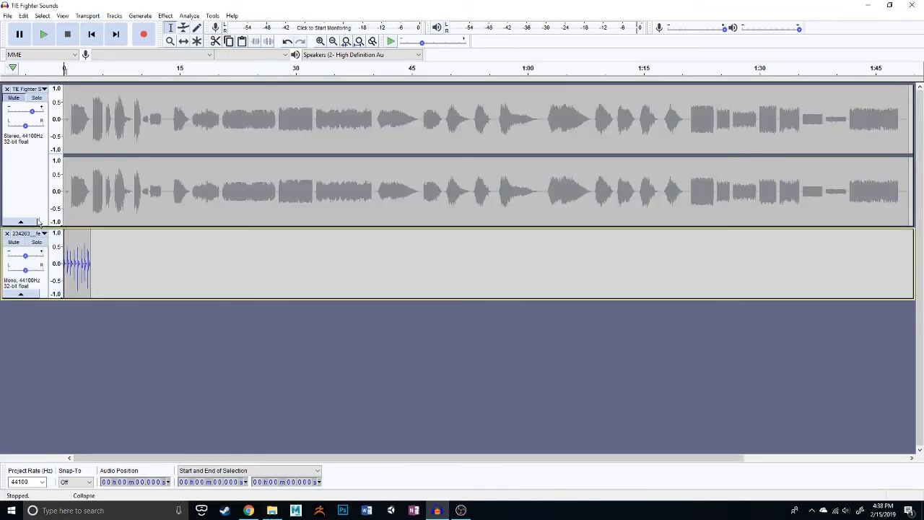
- Raise the footsteps track's gain above the default and play the track to hear it, adjusting the system volume
left_click_drag(25, 256, 30, 255)
left_click(43, 34)
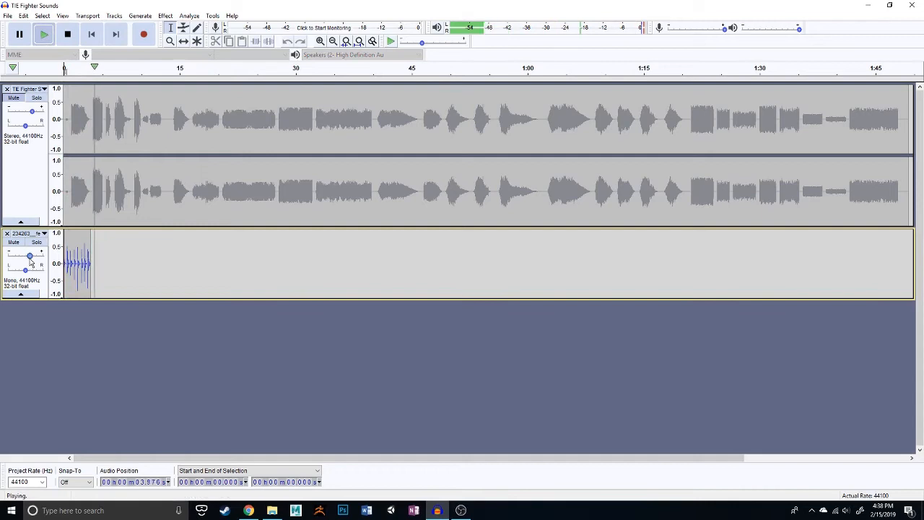
left_click(47, 36)
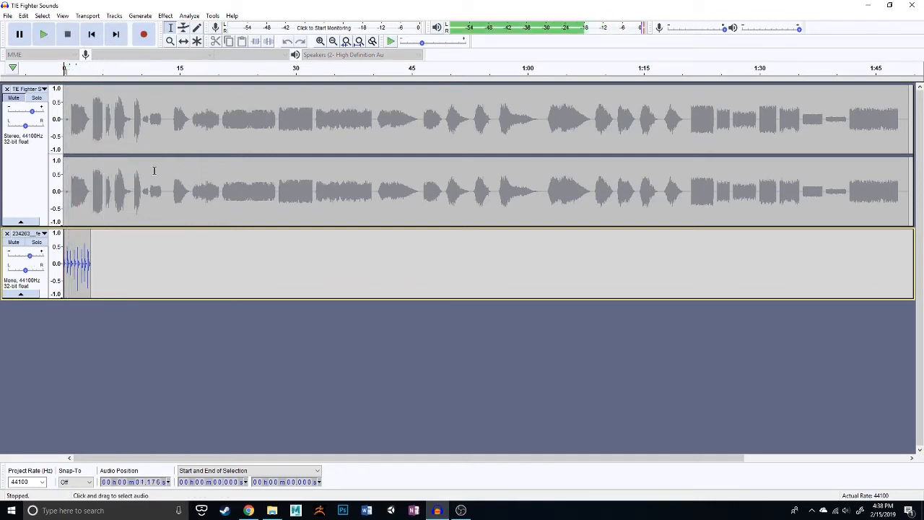
key("space")
key("XF86AudioLowerVolume")
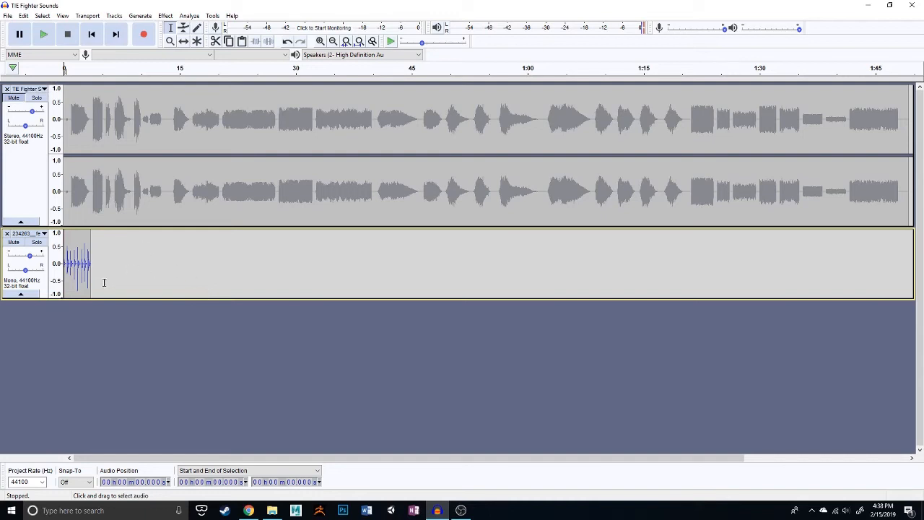
- Duplicate the footsteps clip onto two new tracks and shift the copies to start at about 3.8 and 7.6 seconds
double_click(73, 258)
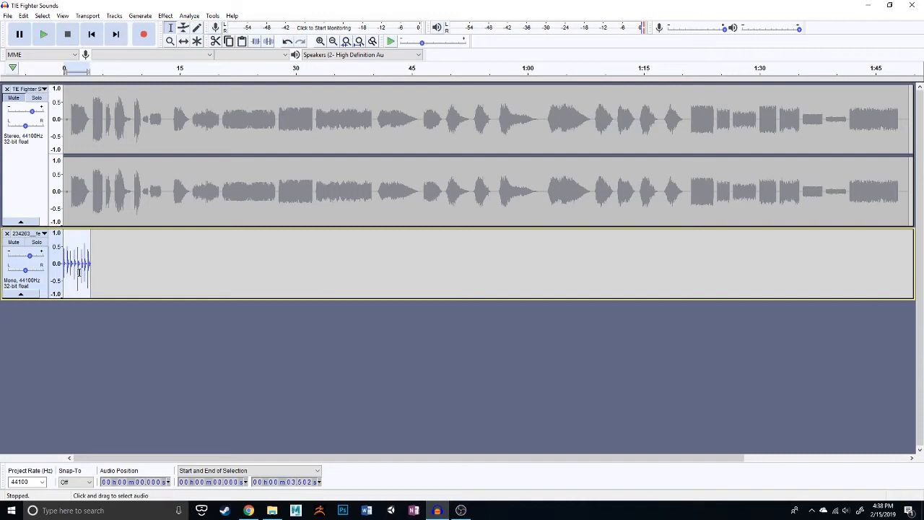
key("ctrl+d")
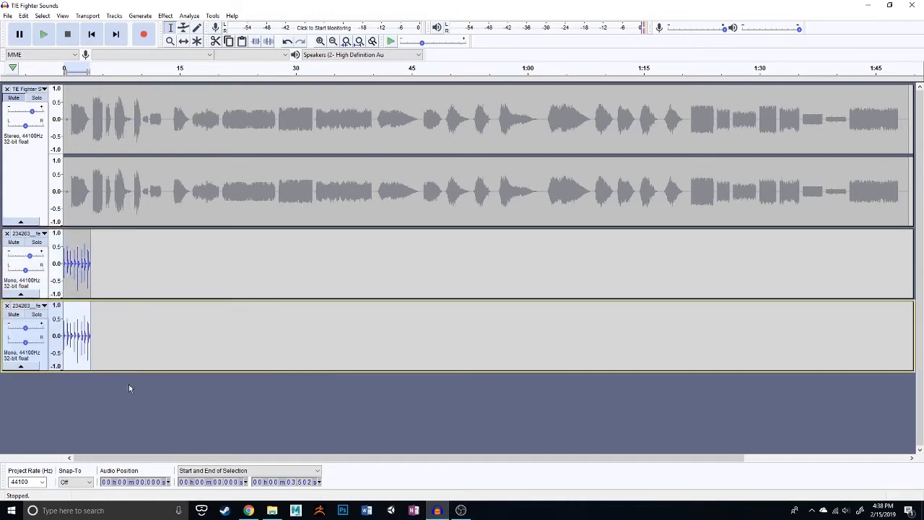
key("ctrl+d")
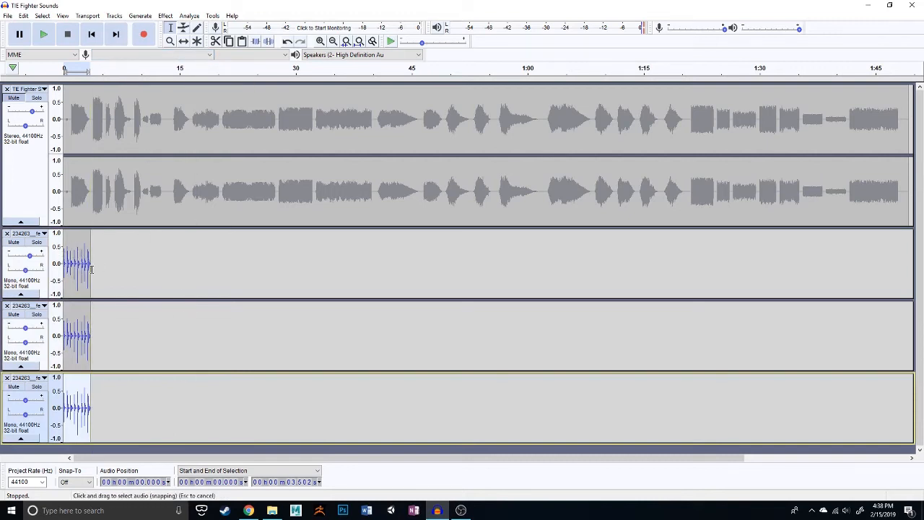
left_click(185, 41)
left_click_drag(76, 334, 105, 335)
left_click_drag(86, 390, 142, 392)
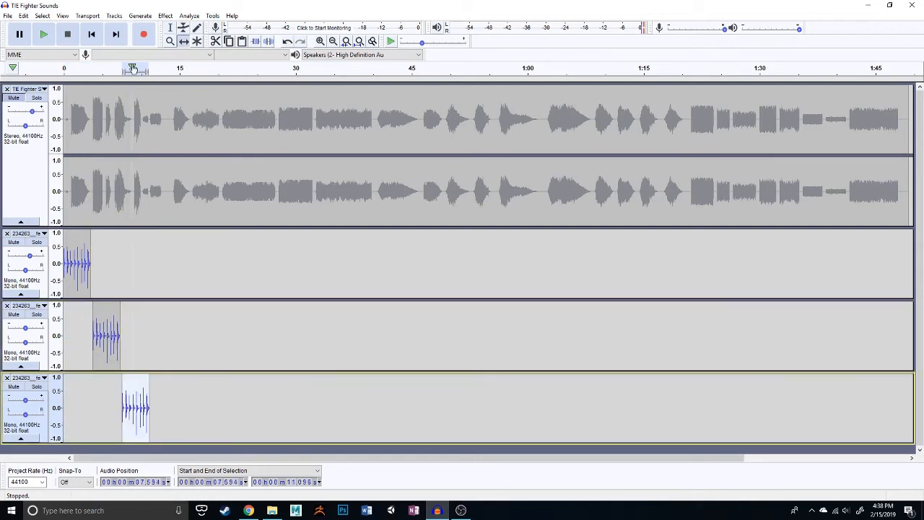
- Slow the second footsteps clip by 44 percent with Change Speed, previewing the result before applying it
left_click(170, 27)
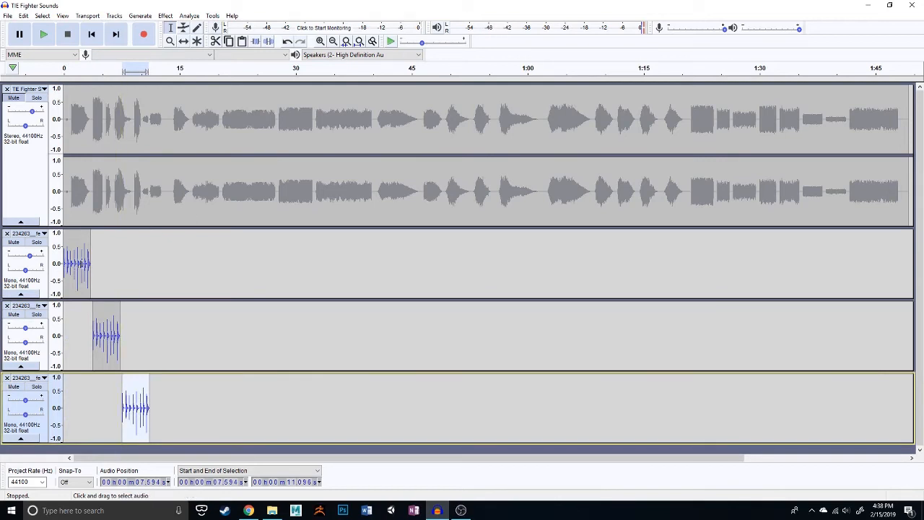
double_click(81, 263)
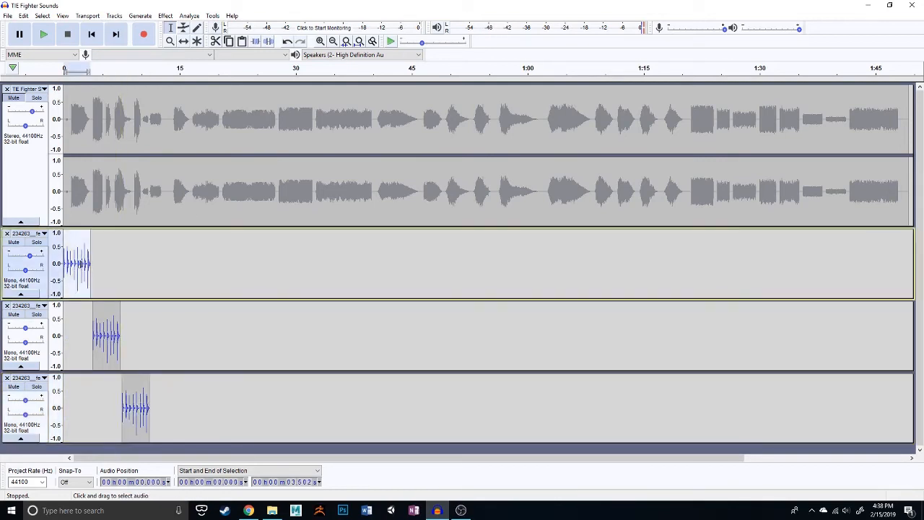
double_click(106, 333)
left_click(167, 16)
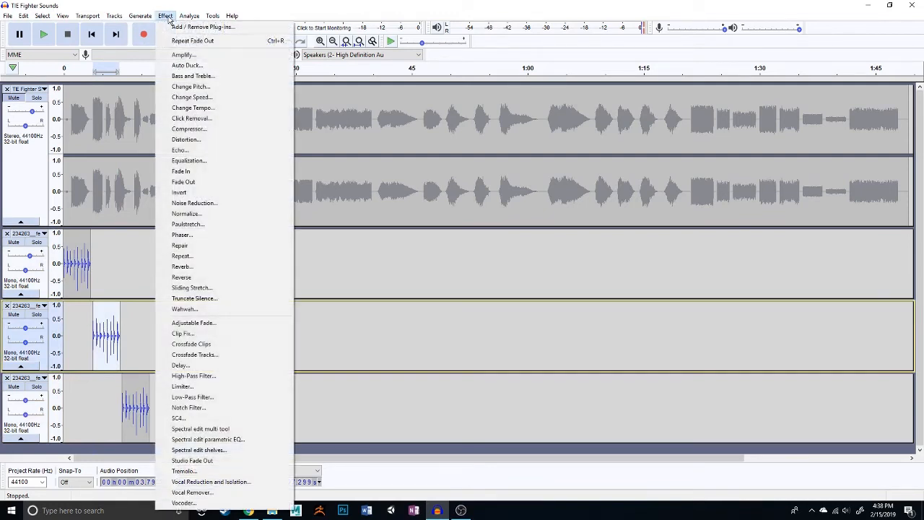
left_click(213, 99)
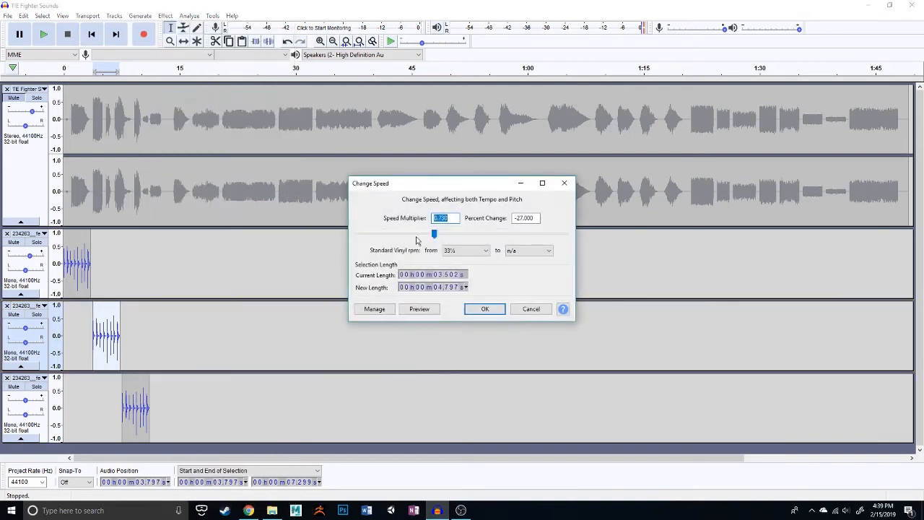
left_click_drag(436, 239, 415, 236)
left_click(427, 312)
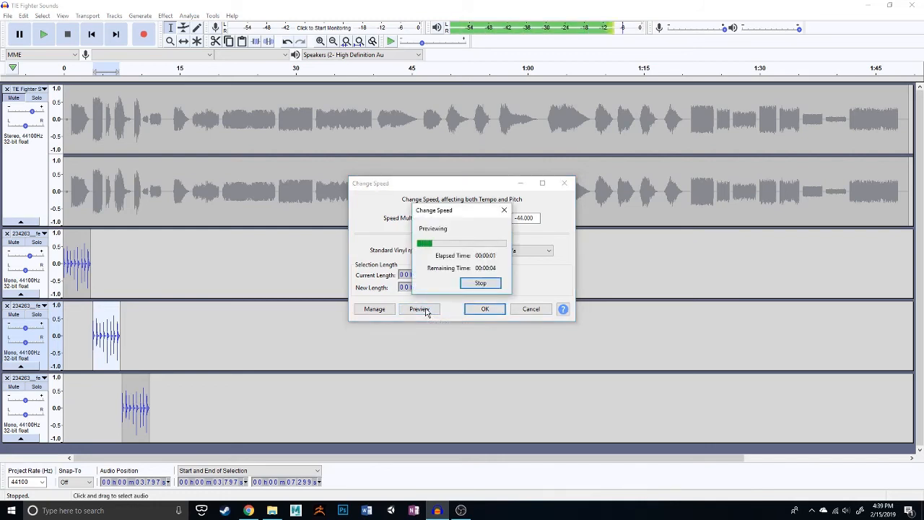
key("XF86AudioRaiseVolume")
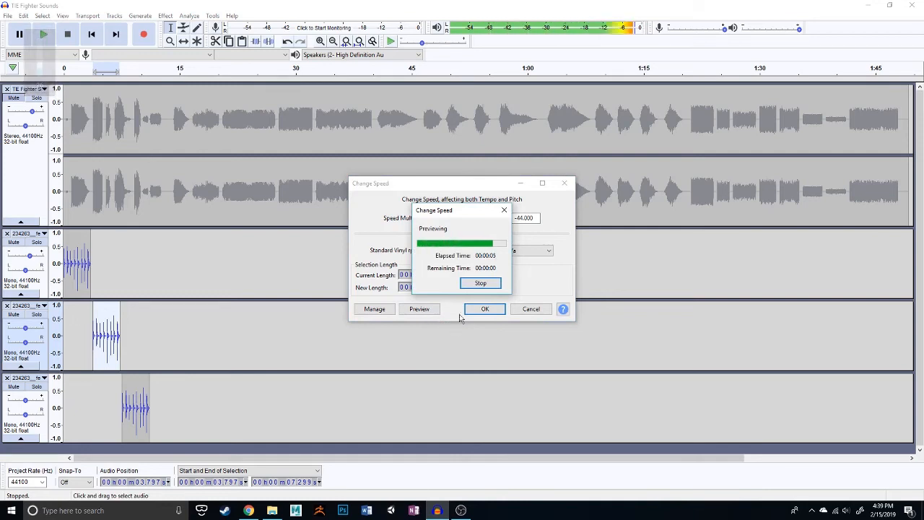
left_click(479, 284)
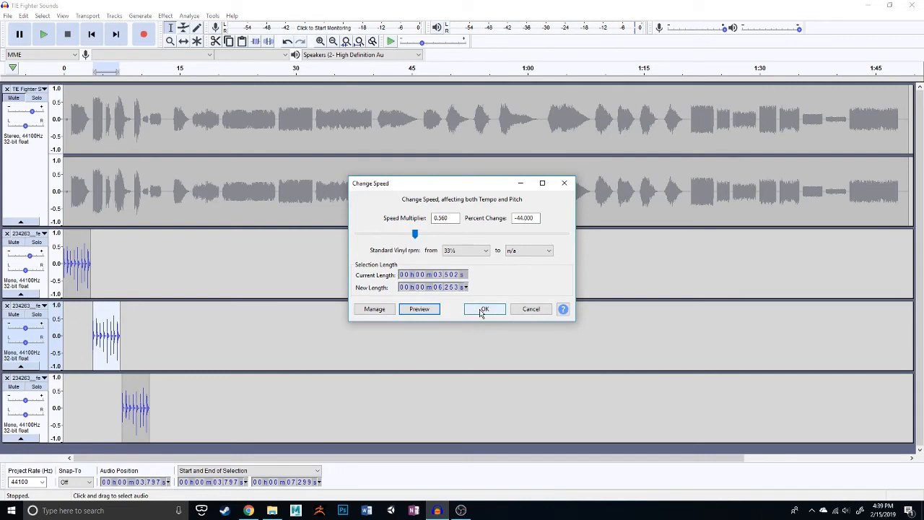
left_click(482, 311)
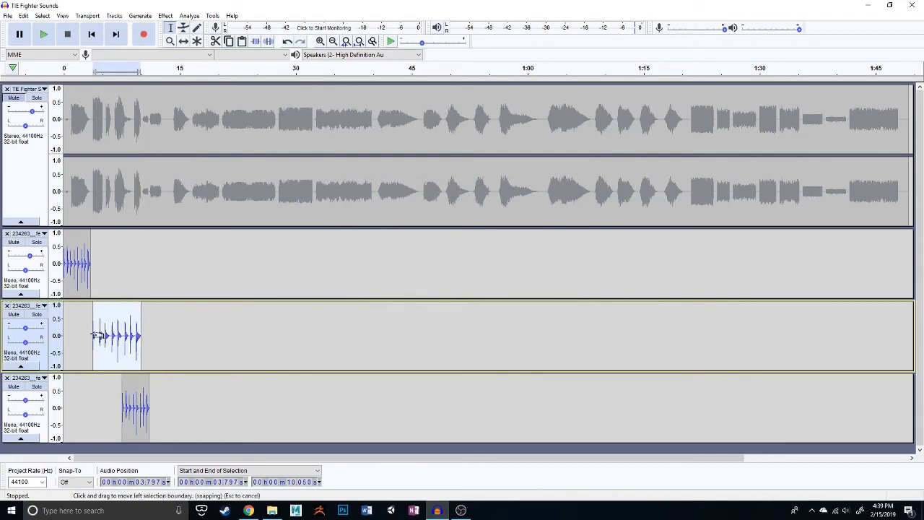
- Shift the third footsteps clip to start at about 10.6 seconds and apply Change Tempo at -35 percent to it
left_click(184, 41)
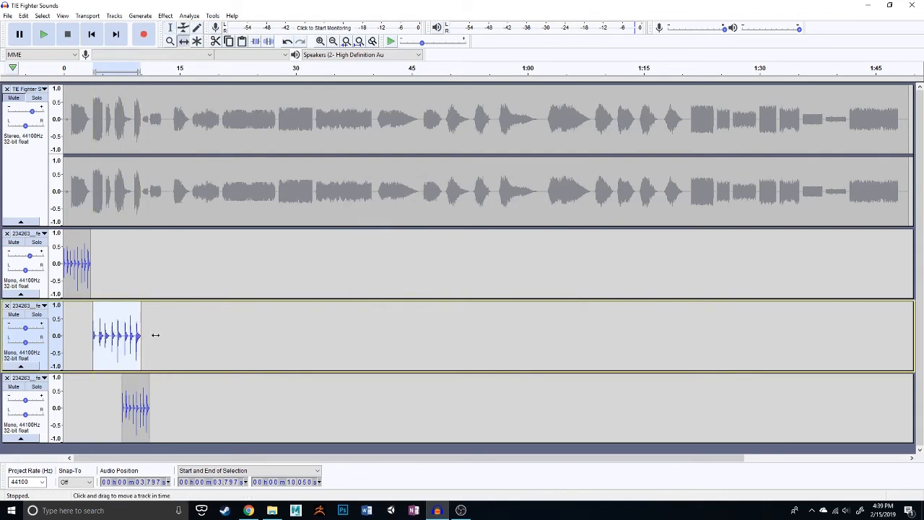
left_click_drag(135, 383, 157, 382)
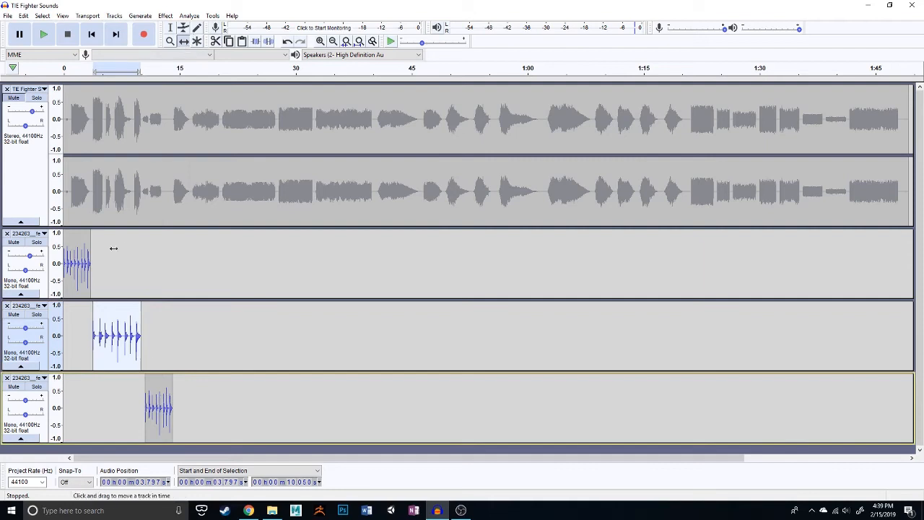
double_click(157, 410)
left_click(163, 18)
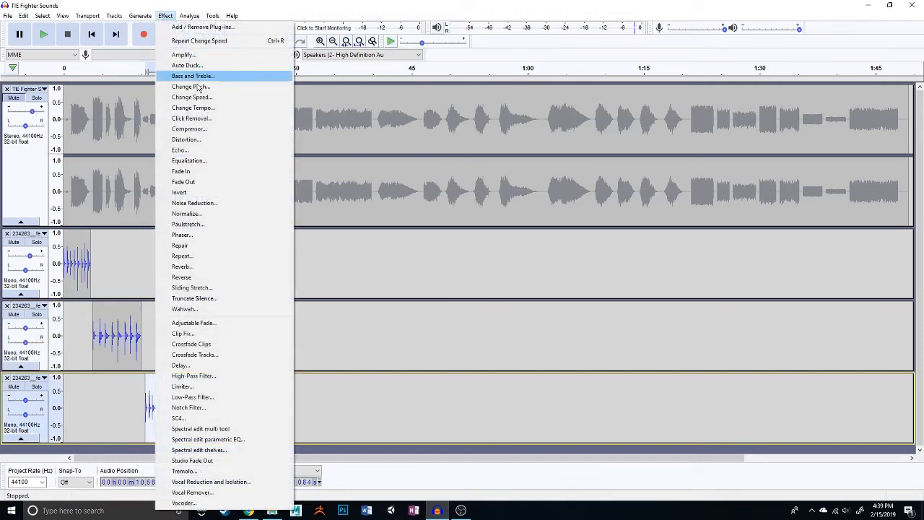
left_click(193, 108)
left_click(426, 224)
left_click(429, 318)
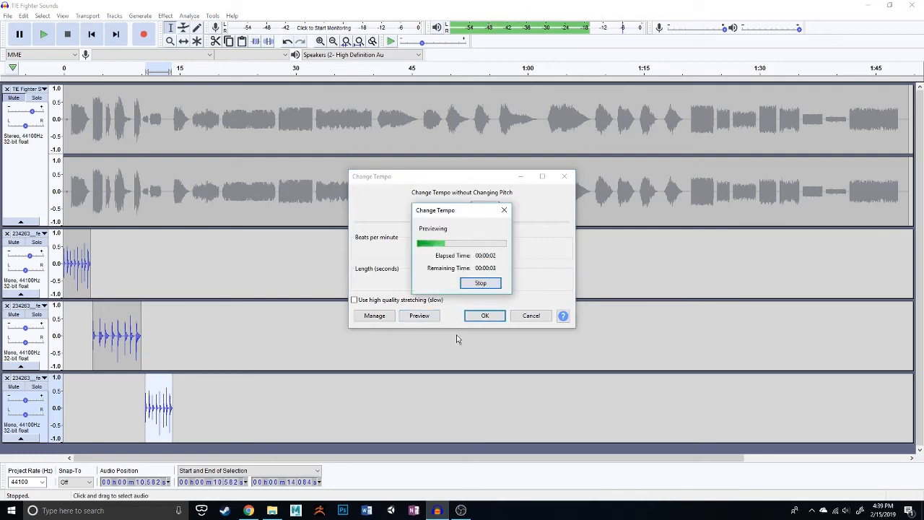
left_click(481, 283)
left_click_drag(428, 225, 422, 224)
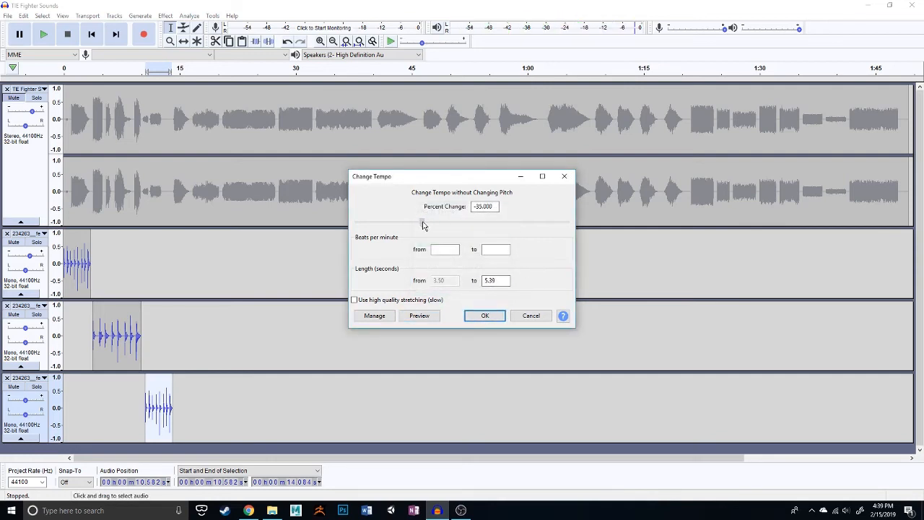
left_click(486, 317)
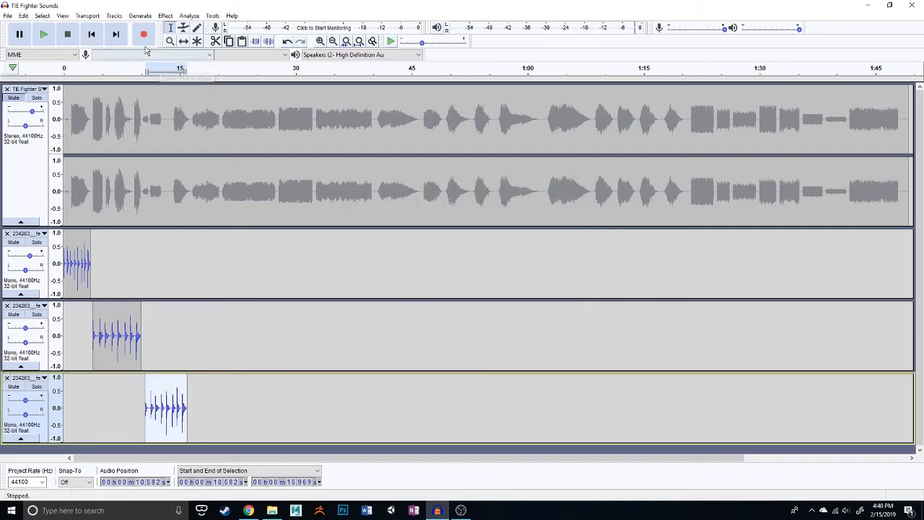
- Play the three footsteps clips from the start of the timeline to compare their speed and pitch
left_click(92, 36)
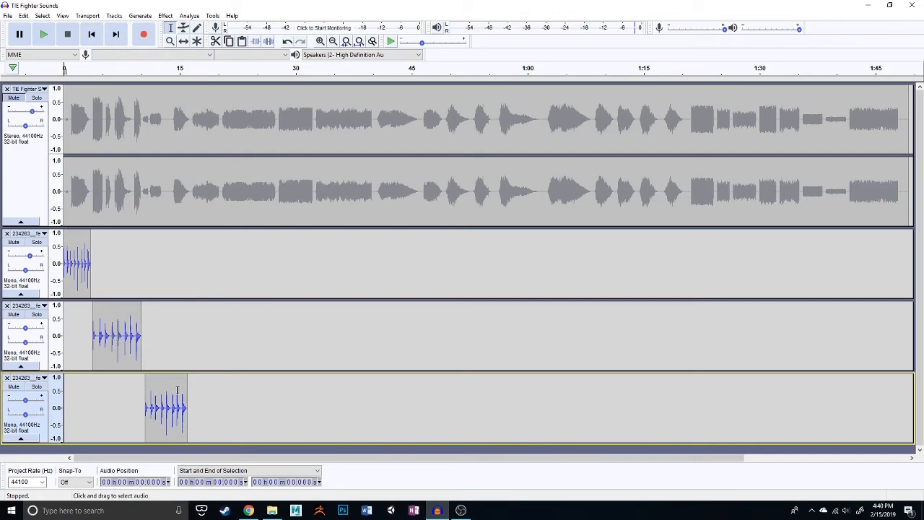
left_click(43, 34)
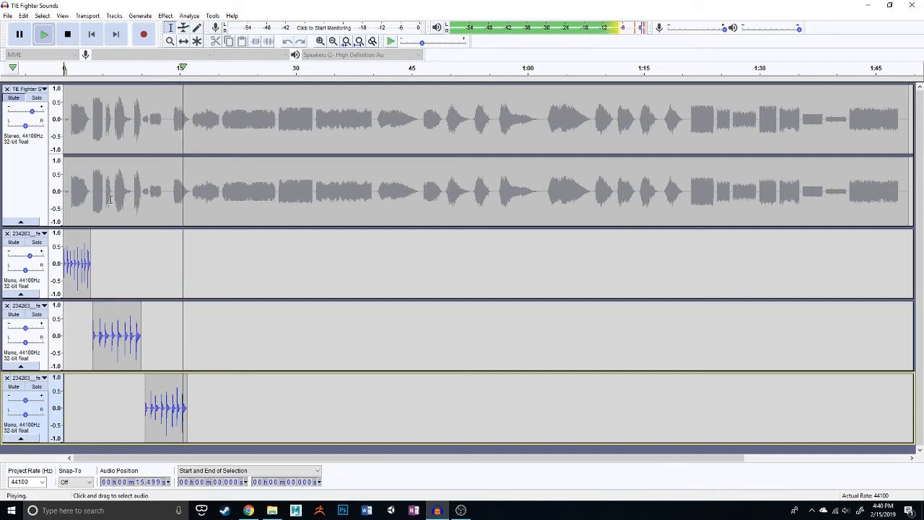
left_click(67, 34)
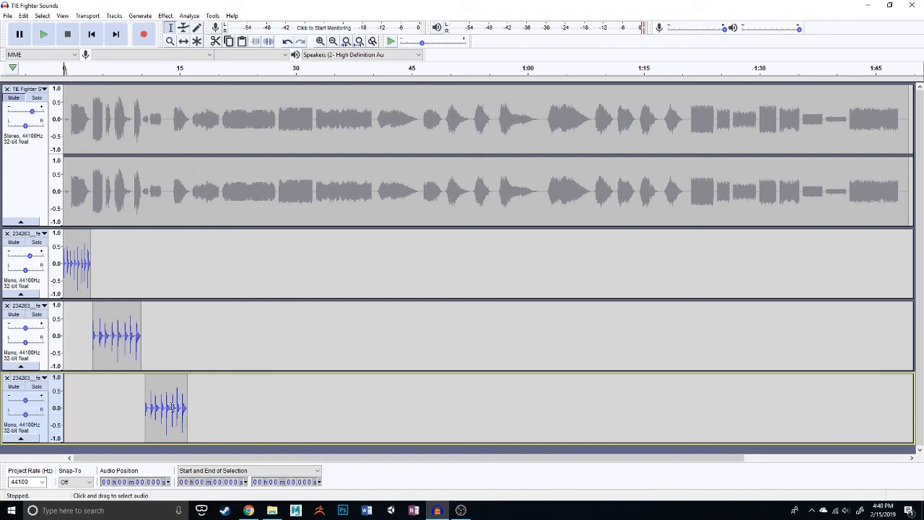
- Remove the original and speed-changed footsteps tracks, and open the Reverb effect for the remaining tempo-changed clip
left_click(6, 305)
left_click(7, 234)
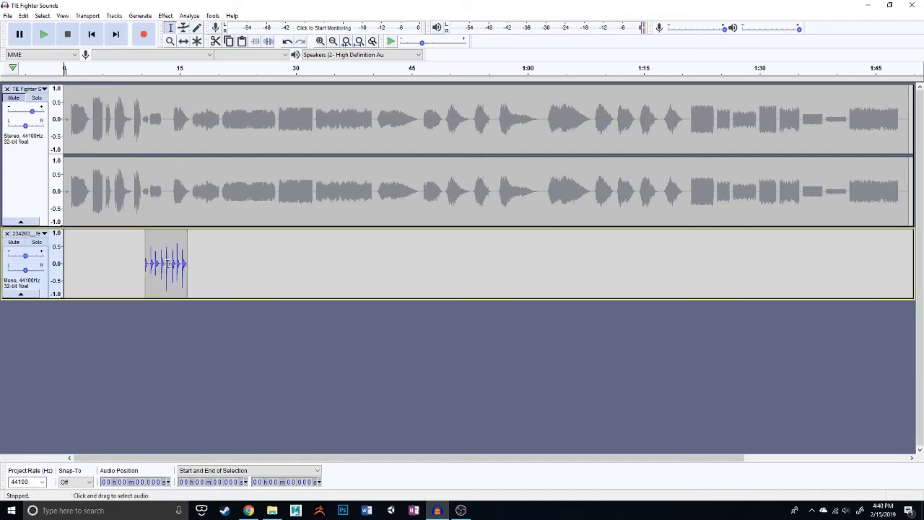
double_click(168, 264)
left_click(166, 16)
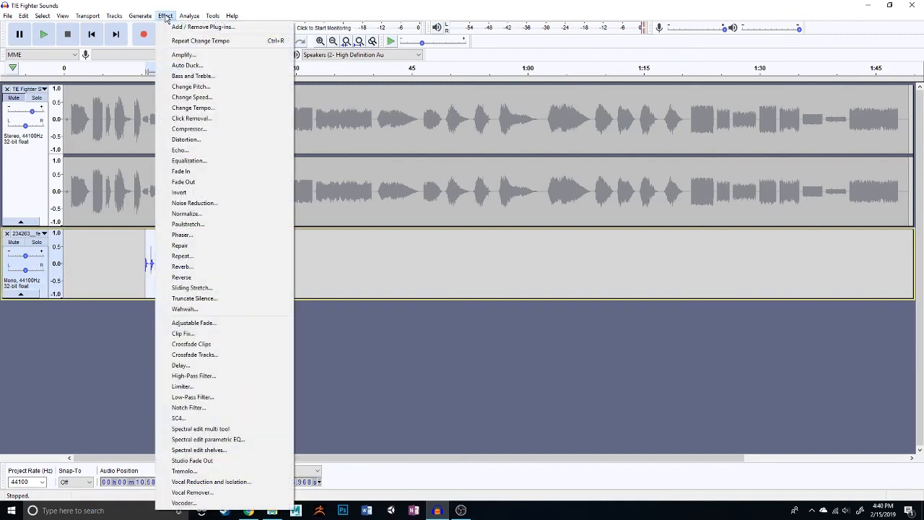
left_click(186, 269)
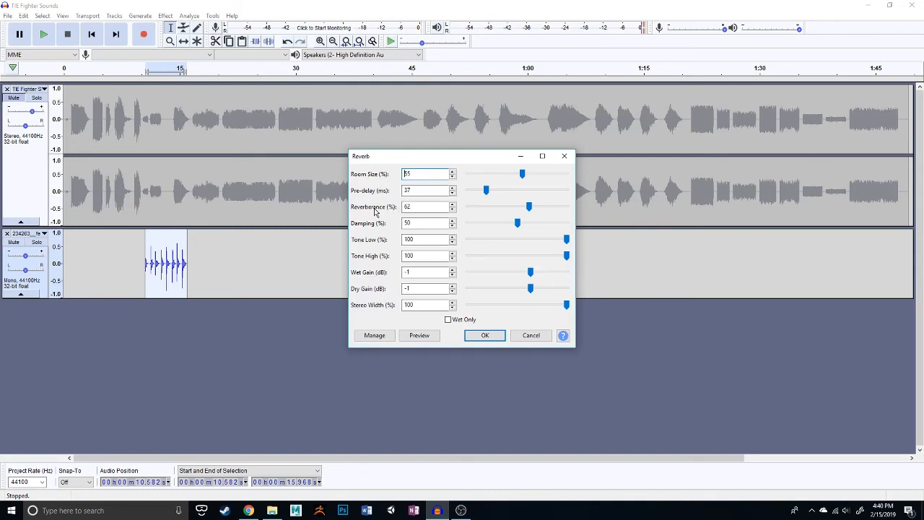
- Set the reverb's room size and reverberance to 100 percent and its pre-delay to 20 ms, and preview it with the system volume raised
left_click_drag(525, 176, 570, 179)
left_click_drag(533, 209, 567, 208)
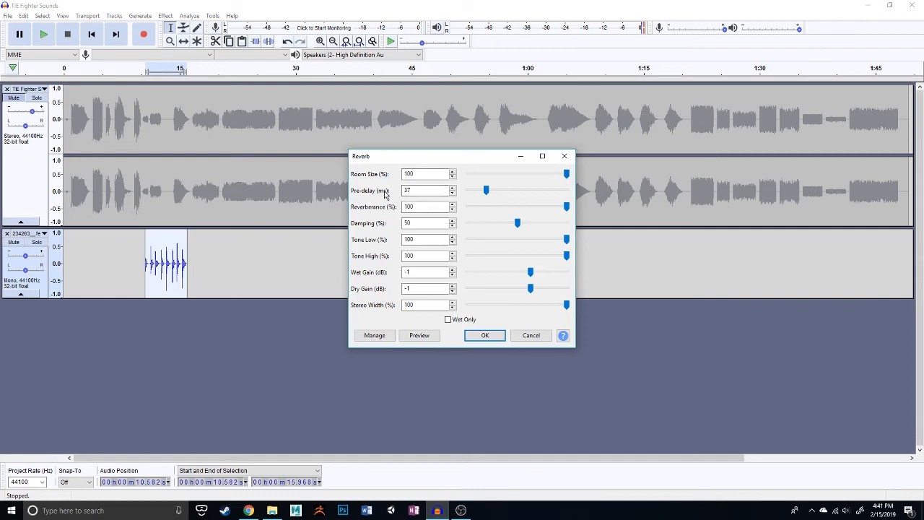
left_click_drag(486, 191, 481, 194)
left_click(432, 338)
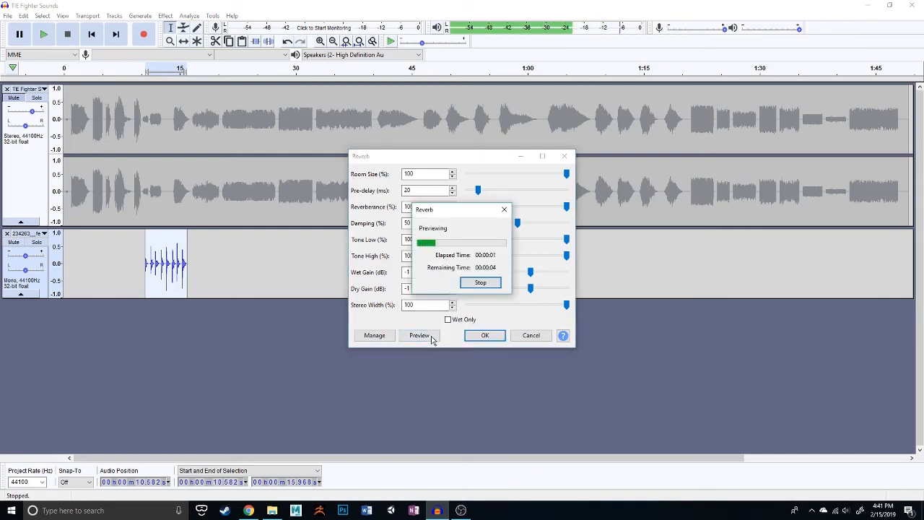
key("XF86AudioRaiseVolume")
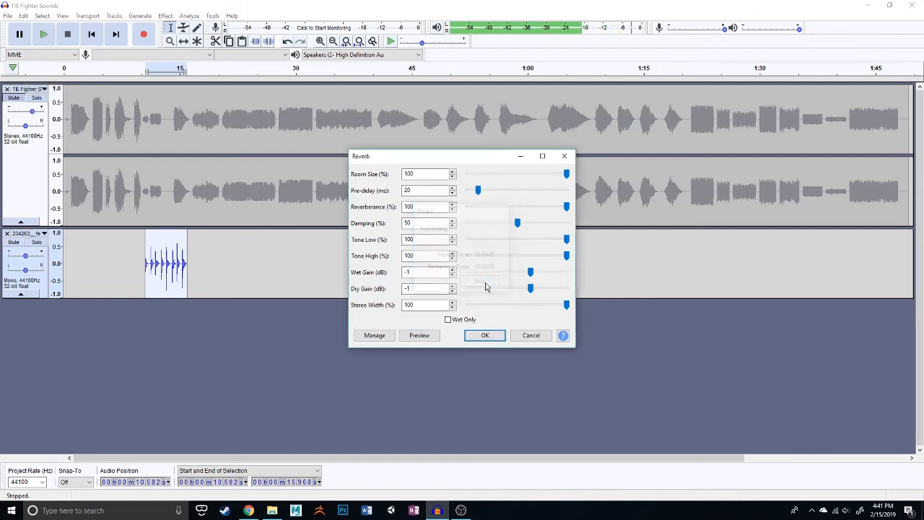
key("XF86AudioRaiseVolume")
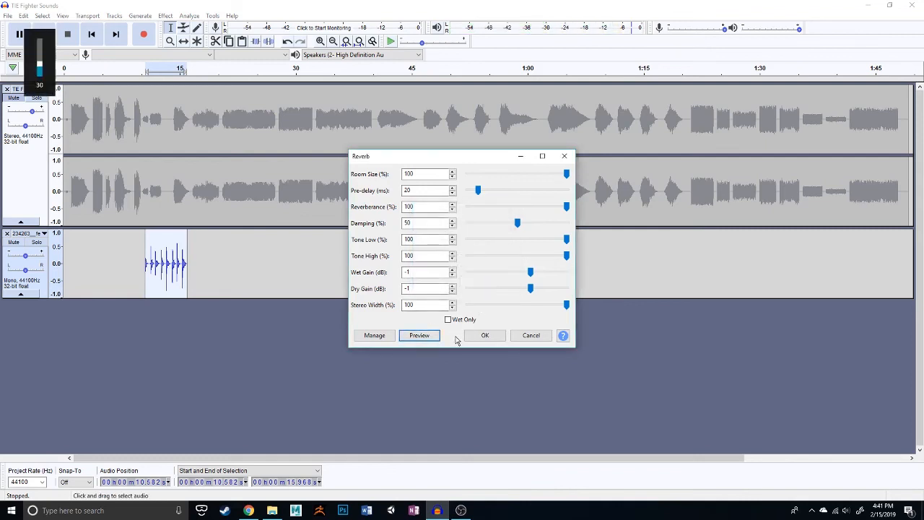
left_click(428, 336)
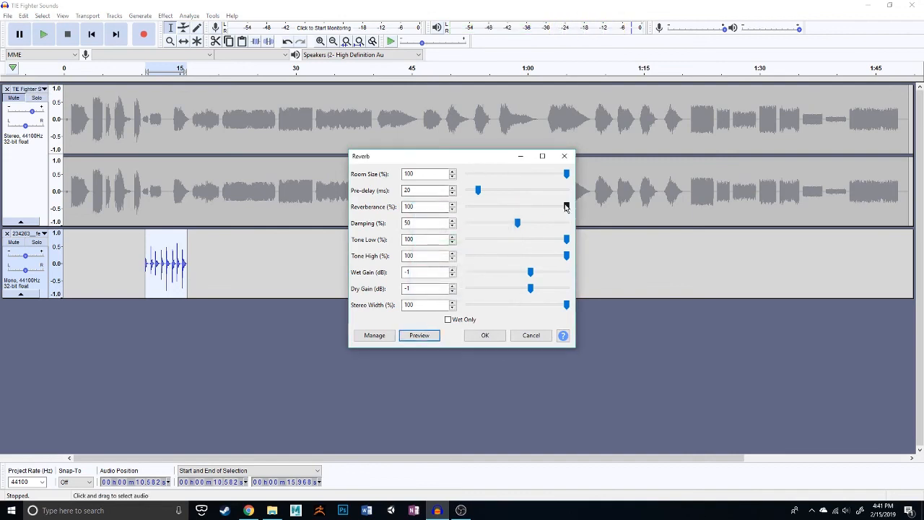
- Try the reverb with 45 percent reverberance and a much smaller room size, previewing after each change
left_click_drag(567, 207, 515, 209)
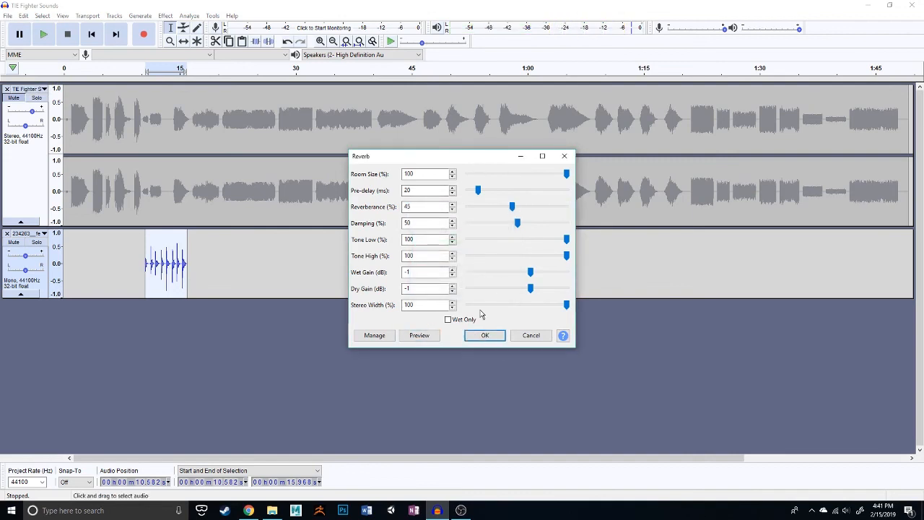
left_click(432, 339)
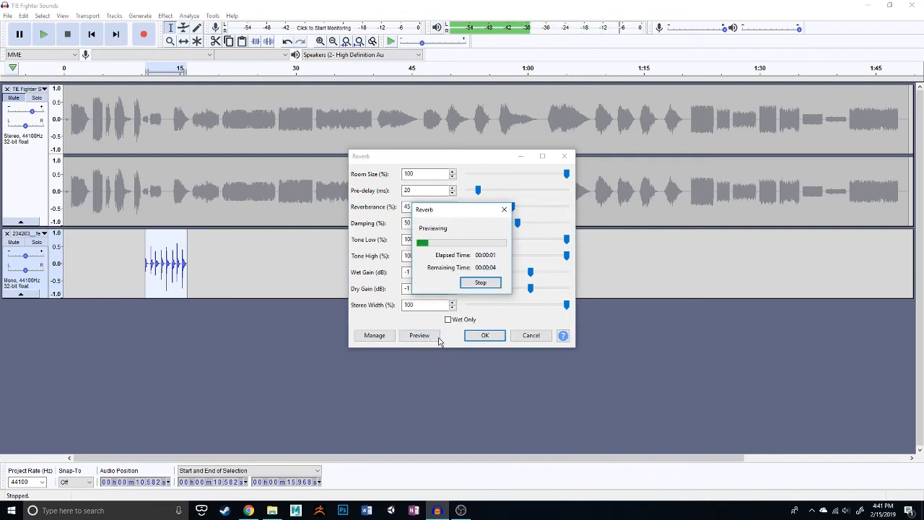
left_click(488, 284)
left_click_drag(570, 180, 496, 179)
left_click(427, 333)
left_click(485, 285)
- Set the room size to 83 percent and reverberance to 67 percent, preview the result and apply the reverb to the footsteps clip
left_click_drag(498, 176, 549, 175)
left_click_drag(516, 209, 534, 209)
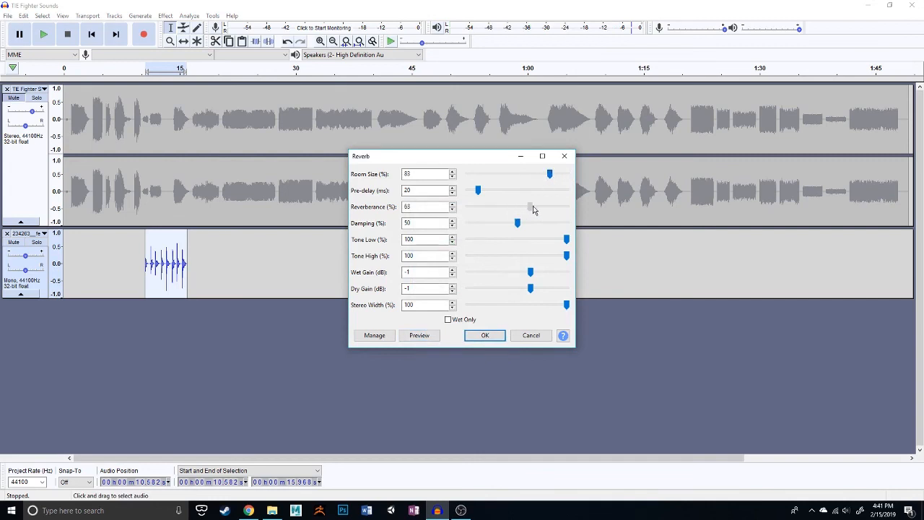
left_click(421, 337)
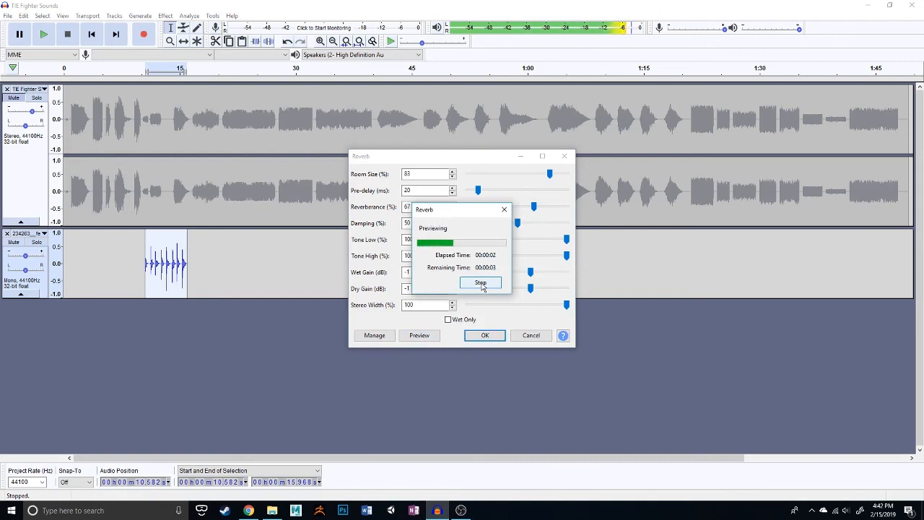
key("XF86AudioRaiseVolume")
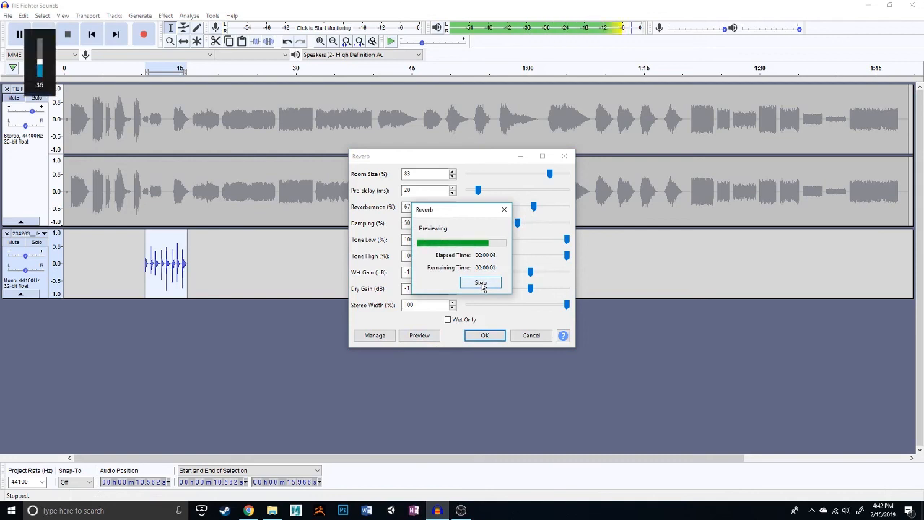
left_click(485, 336)
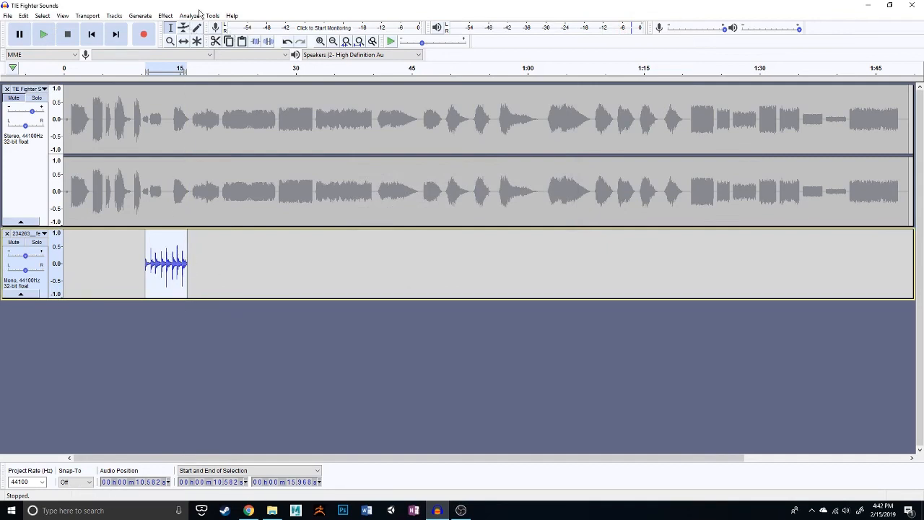
- Amplify the footsteps clip without clipping and shift it to the start of the timeline
left_click(166, 16)
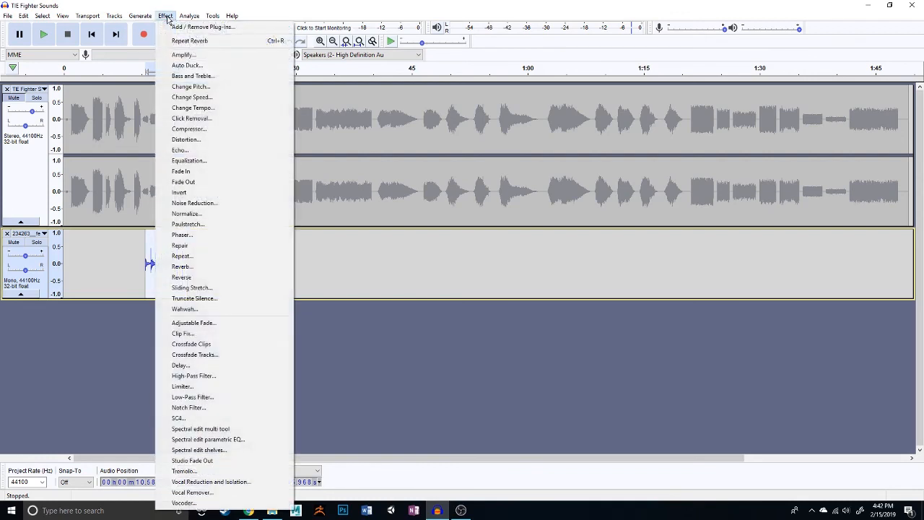
left_click(184, 55)
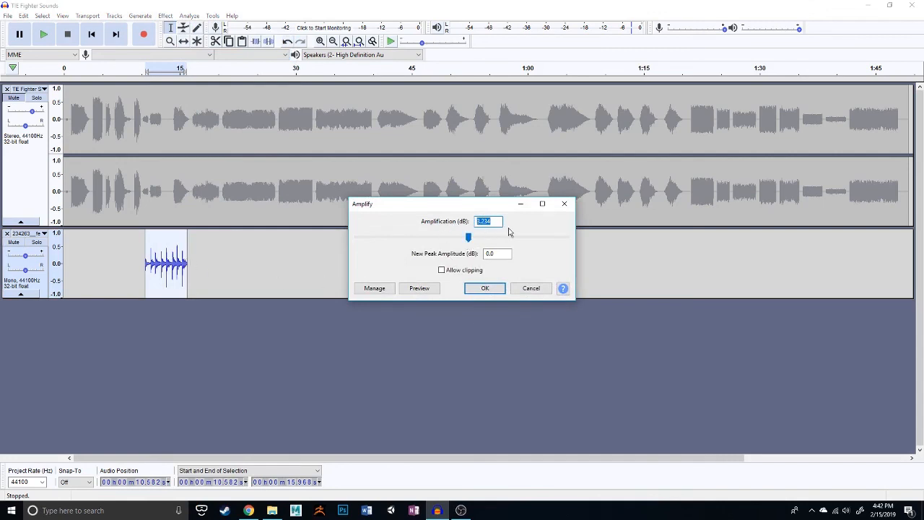
left_click_drag(468, 238, 467, 241)
left_click(486, 289)
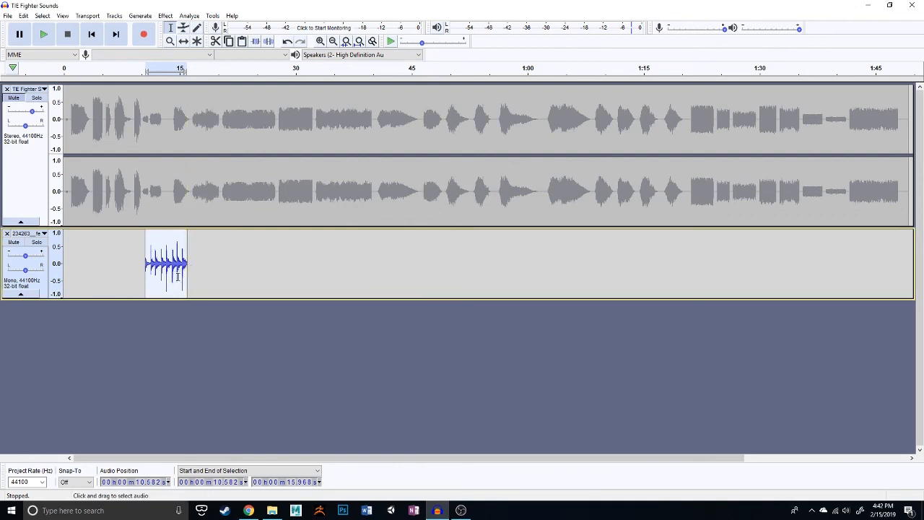
left_click(184, 41)
left_click_drag(156, 250, 38, 244)
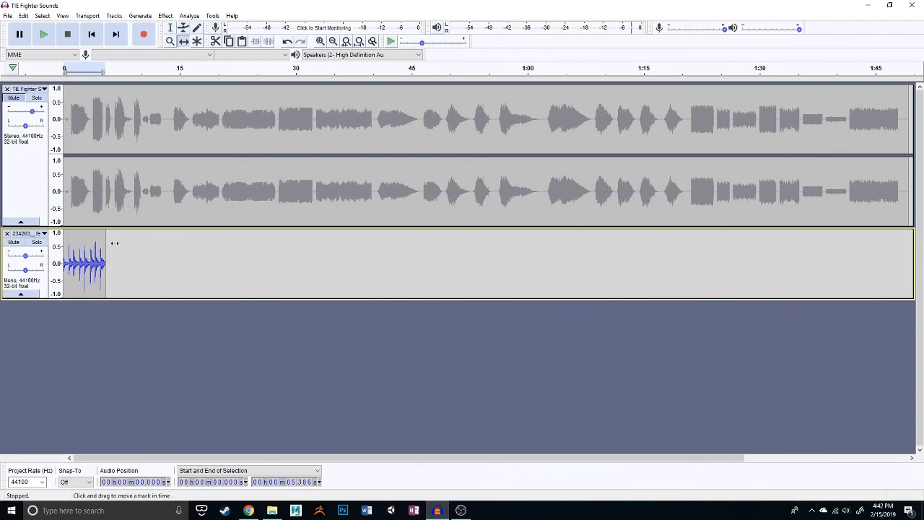
- Check the available audio export formats without exporting anything
left_click(8, 15)
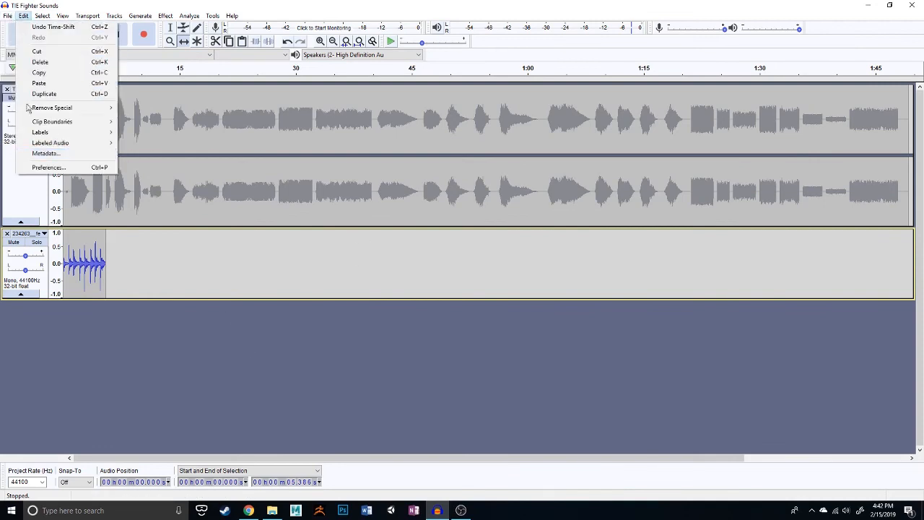
mouse_move(58, 87)
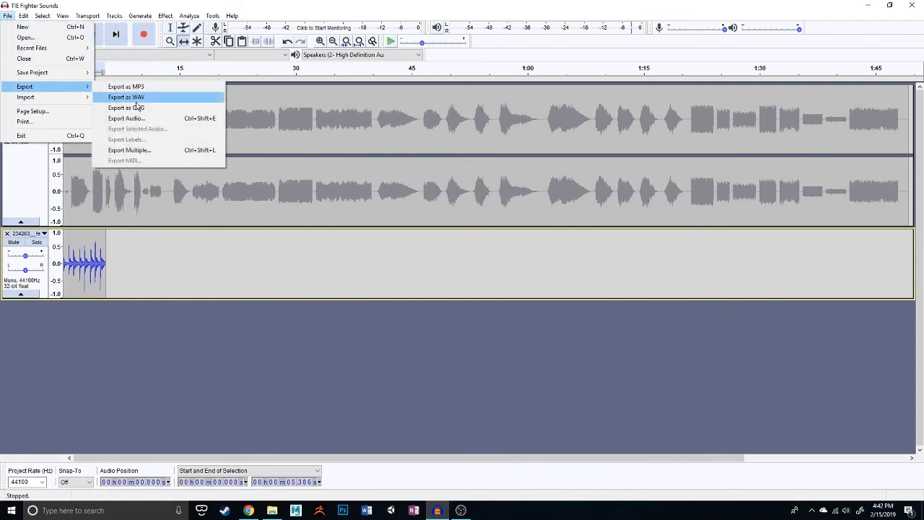
left_click(154, 334)
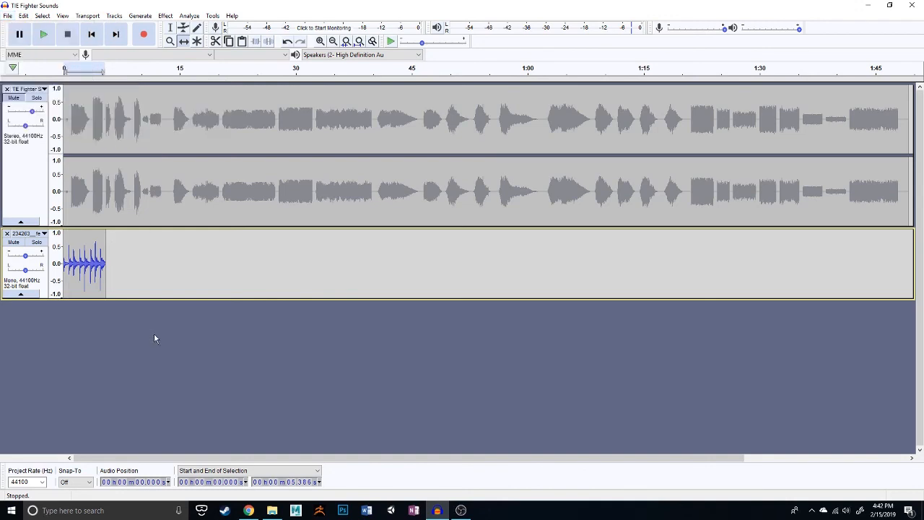